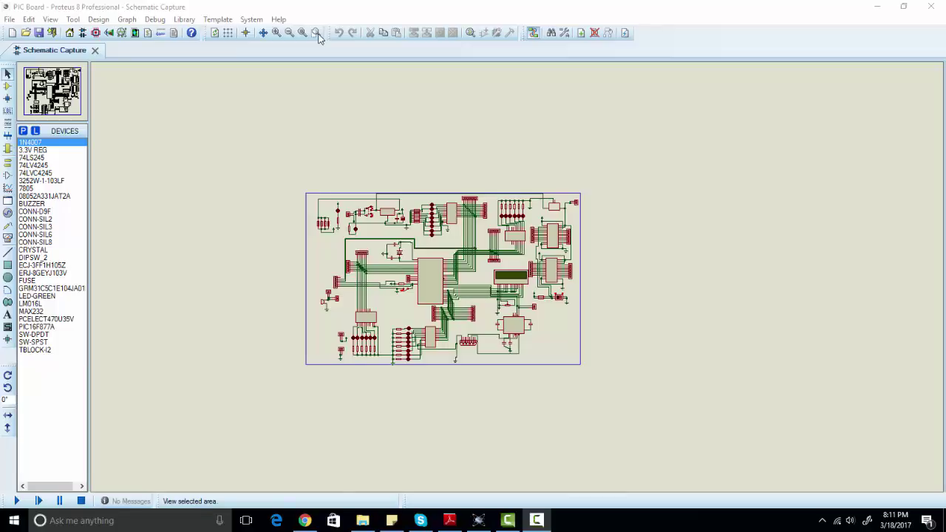
Fit the whole schematic to the view and examine the 7805 power supply circuit with its supply connector and power switch.
{"action": "left_click", "coordinate": [317, 34]}
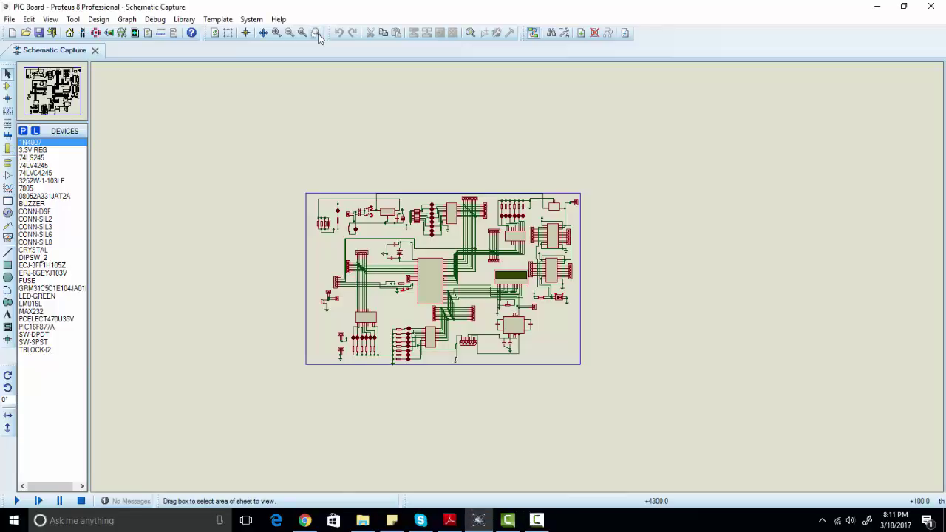
{"action": "left_click", "coordinate": [492, 387]}
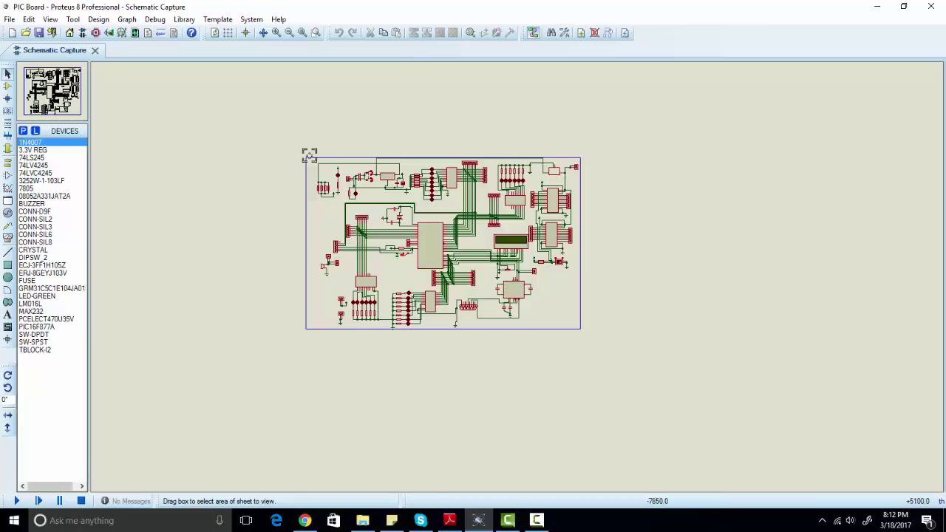
{"action": "left_click_drag", "start_coordinate": [309, 155], "coordinate": [579, 334]}
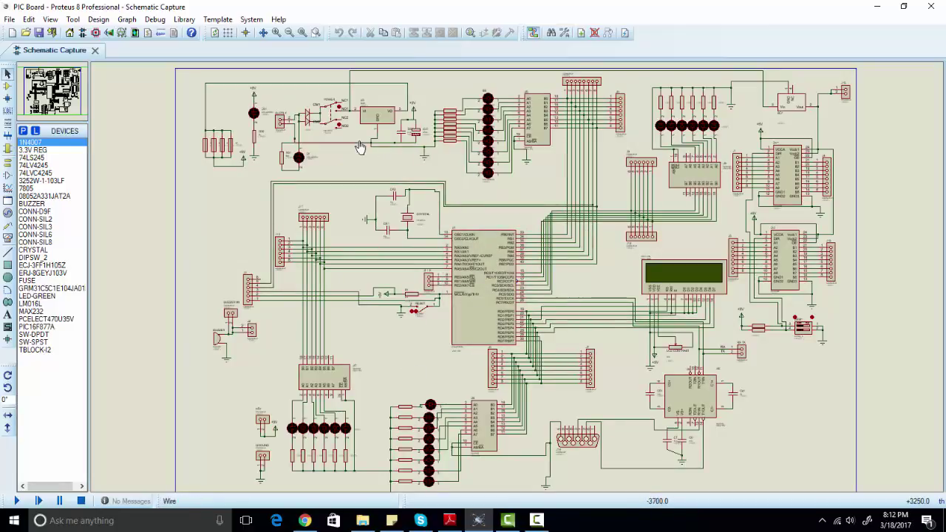
{"action": "scroll", "coordinate": [333, 114], "scroll_direction": "up", "scroll_amount": 2}
{"action": "scroll", "coordinate": [546, 342], "scroll_direction": "up", "scroll_amount": 1}
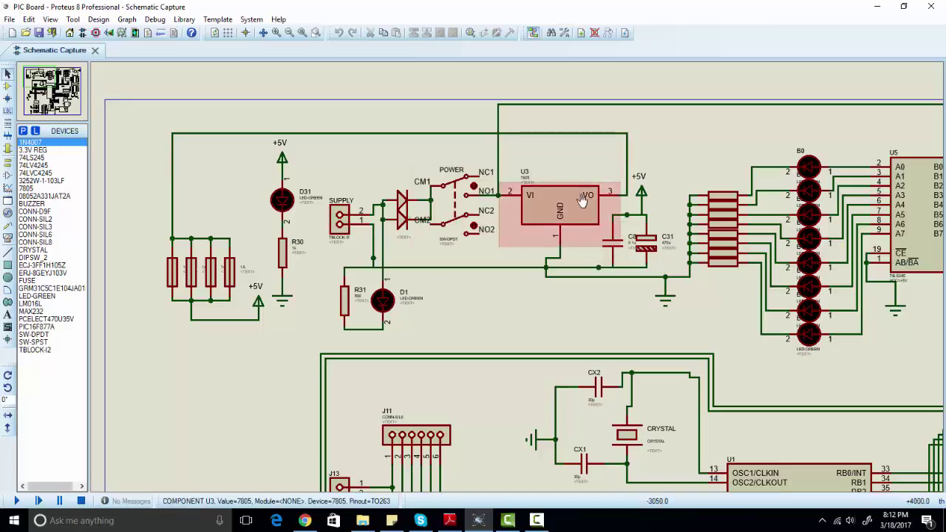
{"action": "scroll", "coordinate": [650, 309], "scroll_direction": "down", "scroll_amount": 4}
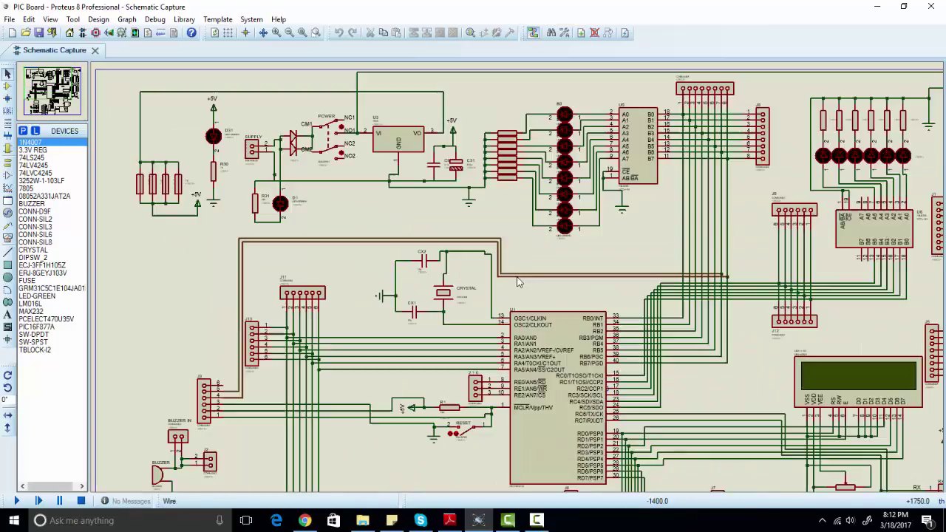
{"action": "scroll", "coordinate": [517, 282], "scroll_direction": "down", "scroll_amount": 2}
{"action": "scroll", "coordinate": [511, 236], "scroll_direction": "up", "scroll_amount": 2}
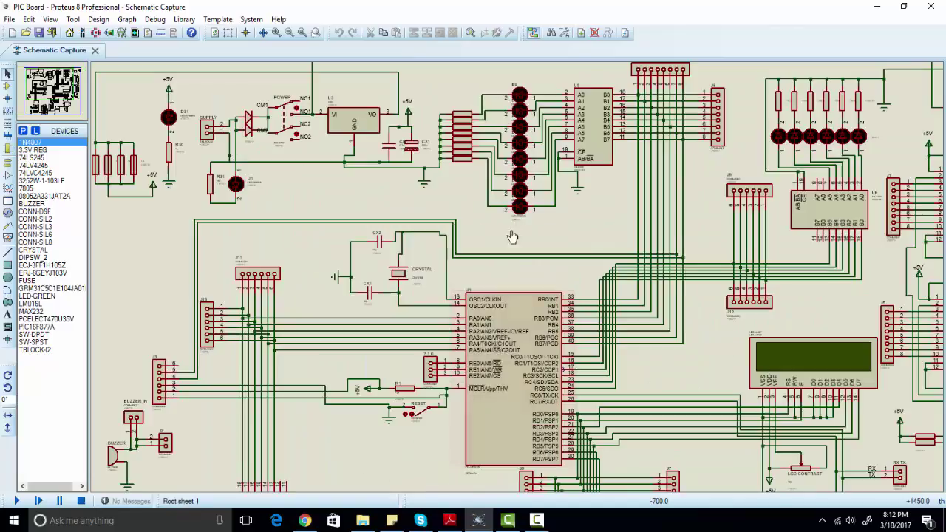
{"action": "scroll", "coordinate": [353, 132], "scroll_direction": "up", "scroll_amount": 2}
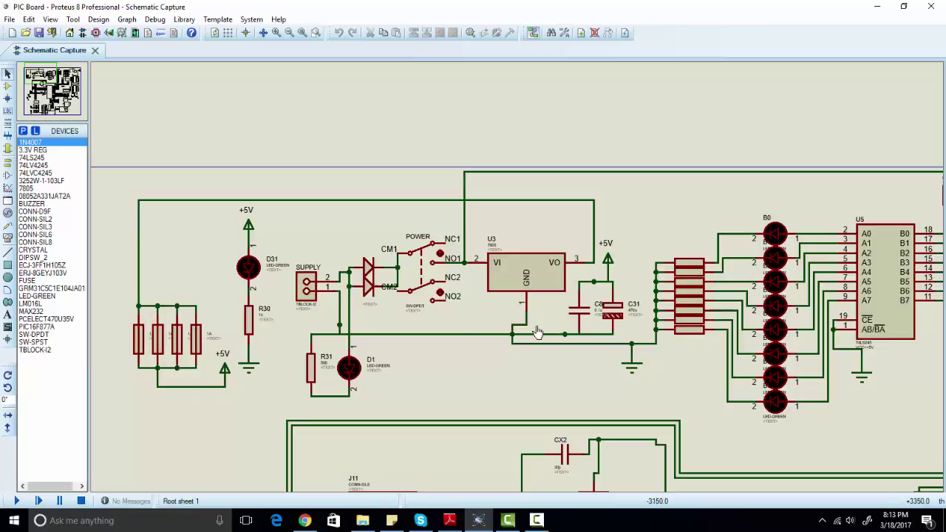
{"action": "scroll", "coordinate": [537, 332], "scroll_direction": "down", "scroll_amount": 1}
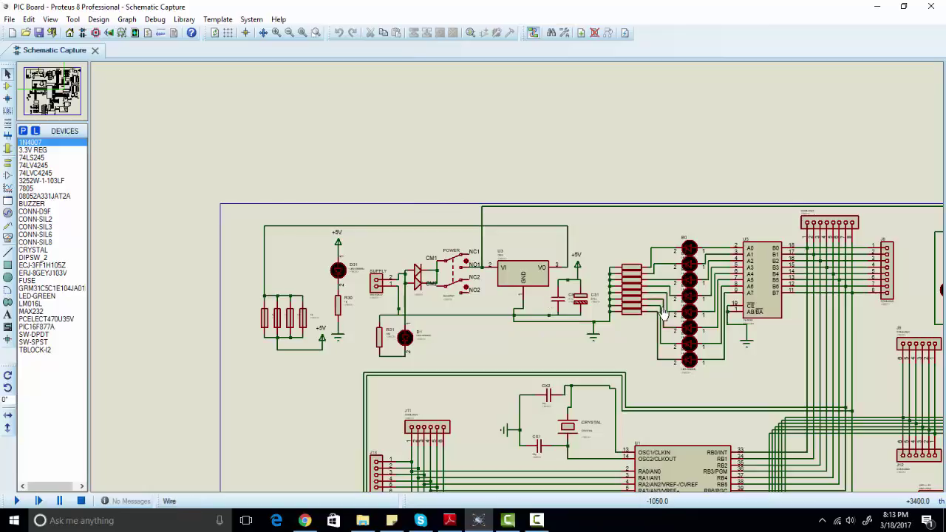
{"action": "scroll", "coordinate": [669, 318], "scroll_direction": "up", "scroll_amount": 1}
Examine the PIC16F877A microcontroller U1 with its crystal, reset circuit and port pins.
{"action": "scroll", "coordinate": [527, 299], "scroll_direction": "down", "scroll_amount": 3}
{"action": "scroll", "coordinate": [518, 325], "scroll_direction": "up", "scroll_amount": 5}
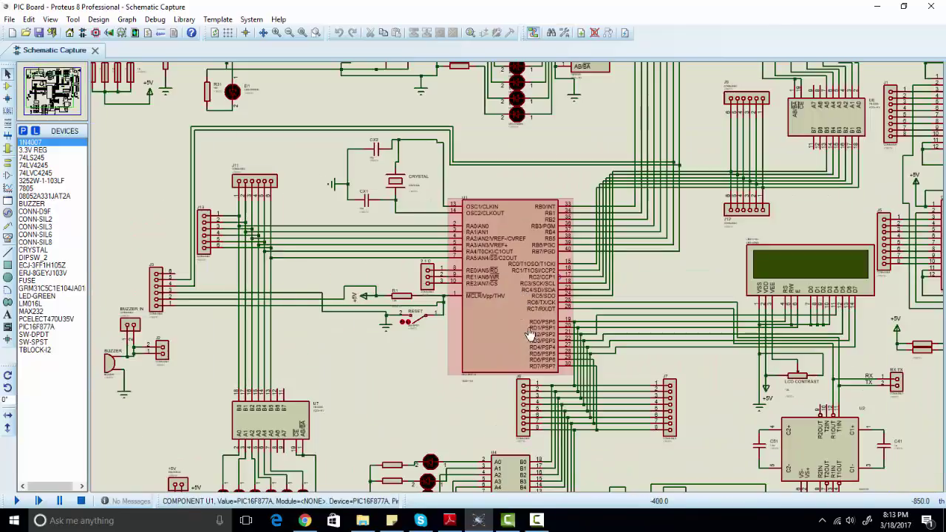
{"action": "scroll", "coordinate": [507, 268], "scroll_direction": "down", "scroll_amount": 1}
{"action": "scroll", "coordinate": [511, 271], "scroll_direction": "up", "scroll_amount": 1}
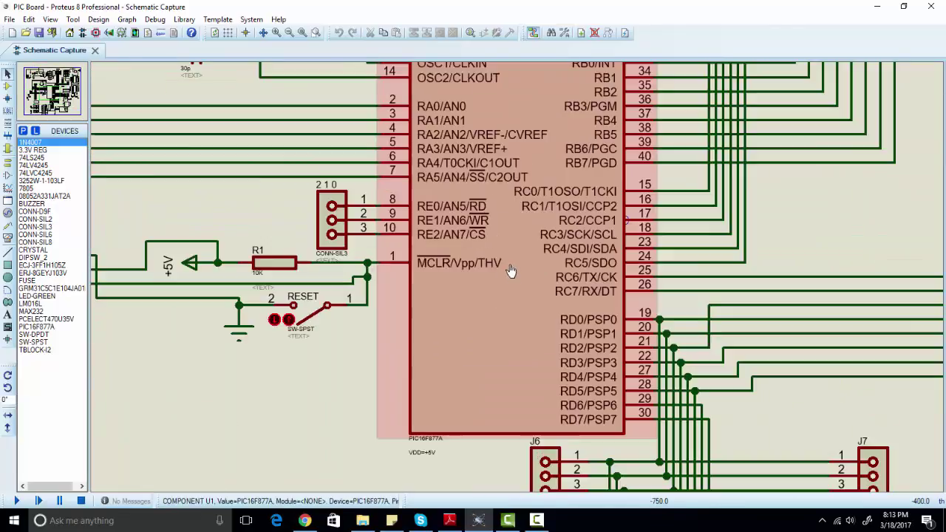
{"action": "scroll", "coordinate": [513, 273], "scroll_direction": "down", "scroll_amount": 3}
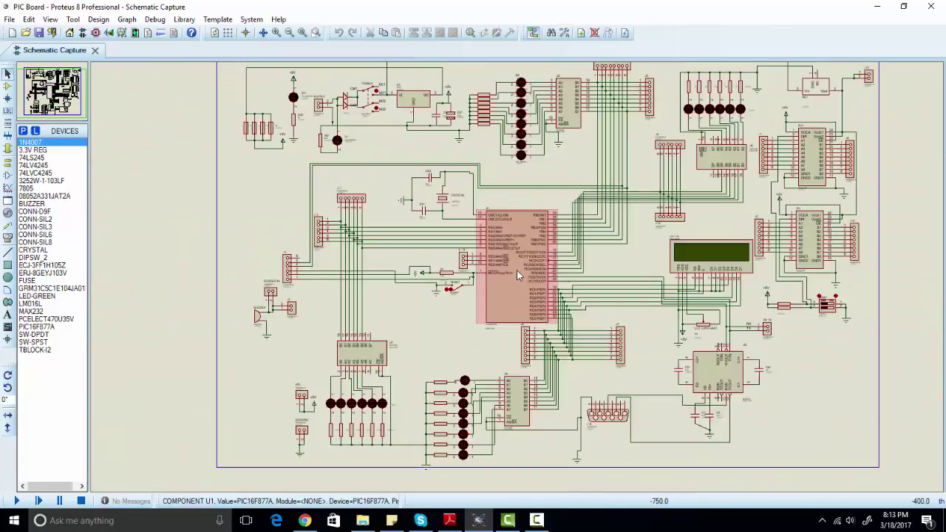
{"action": "scroll", "coordinate": [521, 259], "scroll_direction": "up", "scroll_amount": 1}
{"action": "scroll", "coordinate": [518, 283], "scroll_direction": "up", "scroll_amount": 1}
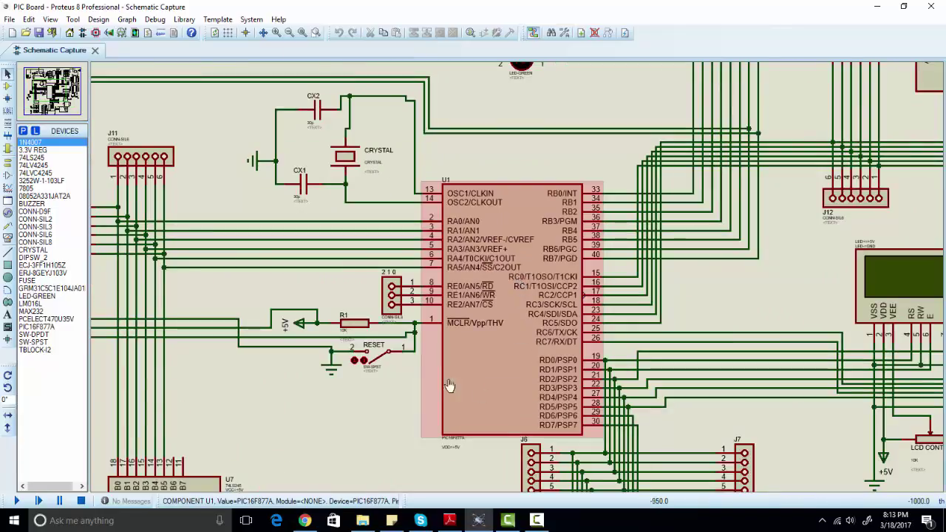
{"action": "scroll", "coordinate": [547, 280], "scroll_direction": "down", "scroll_amount": 2}
{"action": "scroll", "coordinate": [540, 278], "scroll_direction": "up", "scroll_amount": 1}
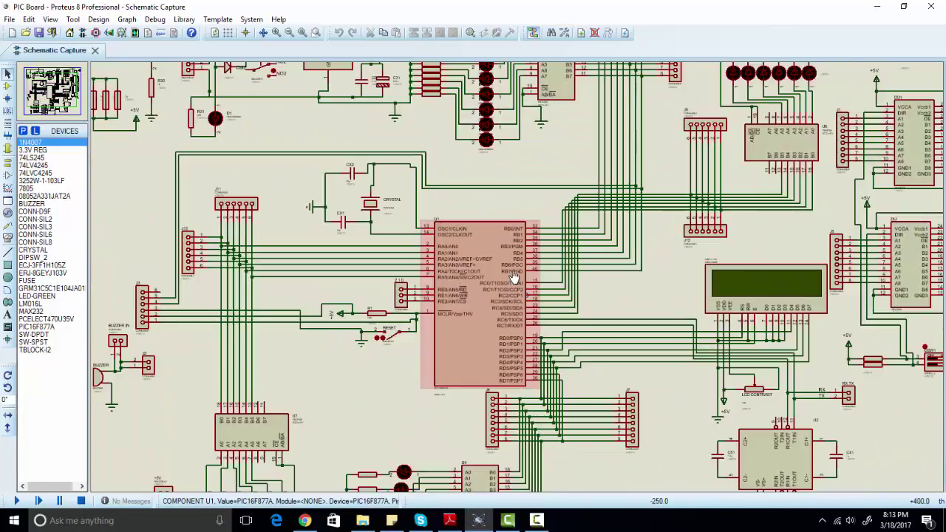
{"action": "scroll", "coordinate": [550, 322], "scroll_direction": "down", "scroll_amount": 1}
{"action": "scroll", "coordinate": [550, 323], "scroll_direction": "up", "scroll_amount": 1}
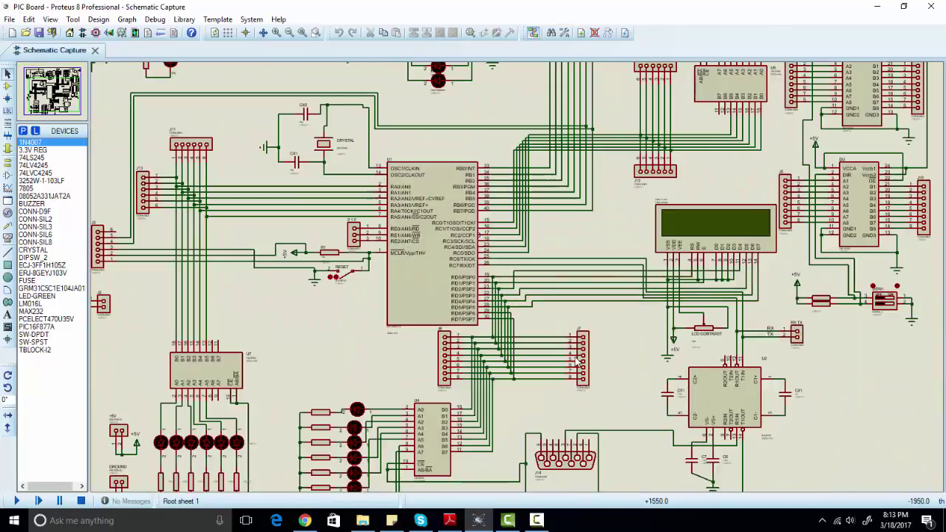
Examine the RD0–RD7 wiring from the microcontroller to connectors J6 and J7 and to the LED buffer U4.
{"action": "scroll", "coordinate": [573, 354], "scroll_direction": "up", "scroll_amount": 1}
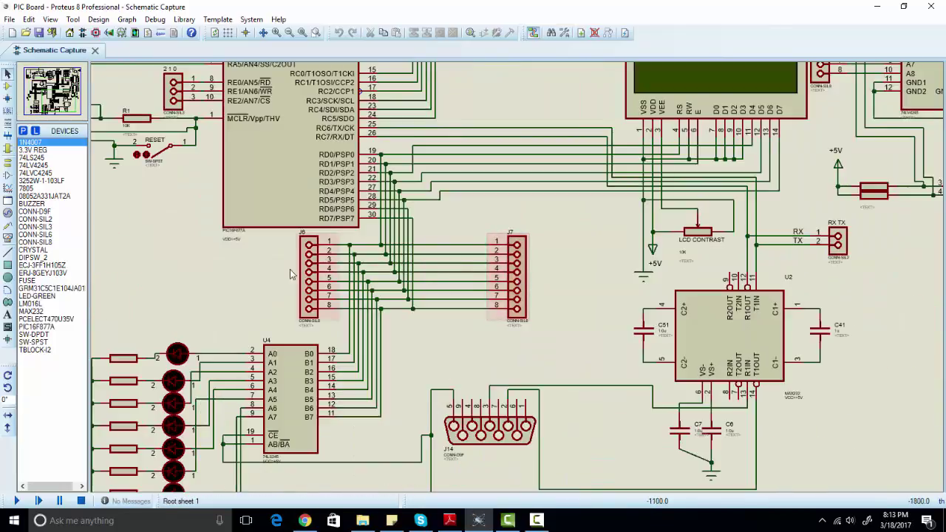
{"action": "scroll", "coordinate": [347, 248], "scroll_direction": "down", "scroll_amount": 2}
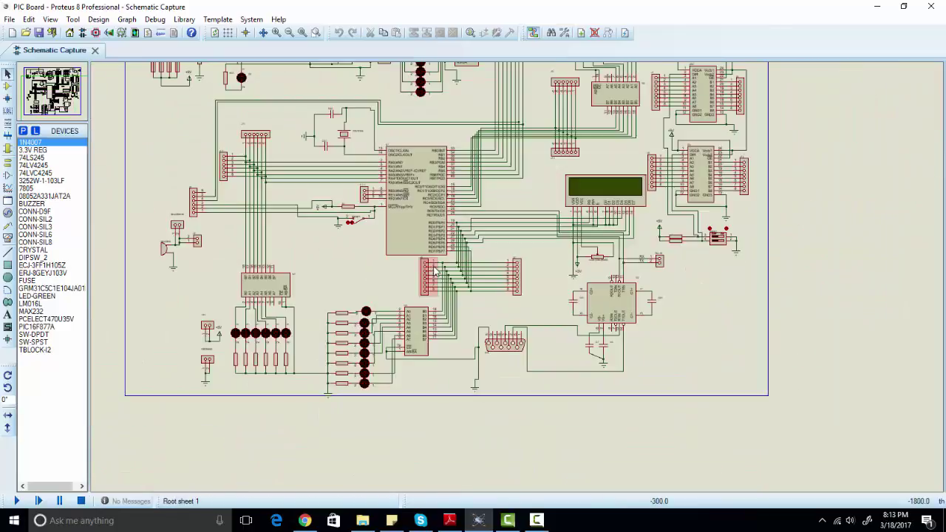
{"action": "scroll", "coordinate": [547, 260], "scroll_direction": "up", "scroll_amount": 1}
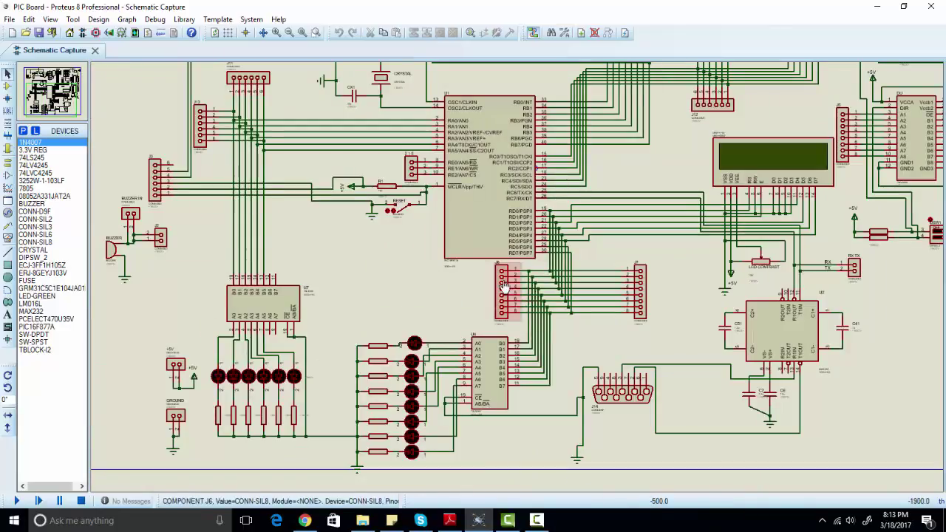
{"action": "scroll", "coordinate": [518, 266], "scroll_direction": "up", "scroll_amount": 1}
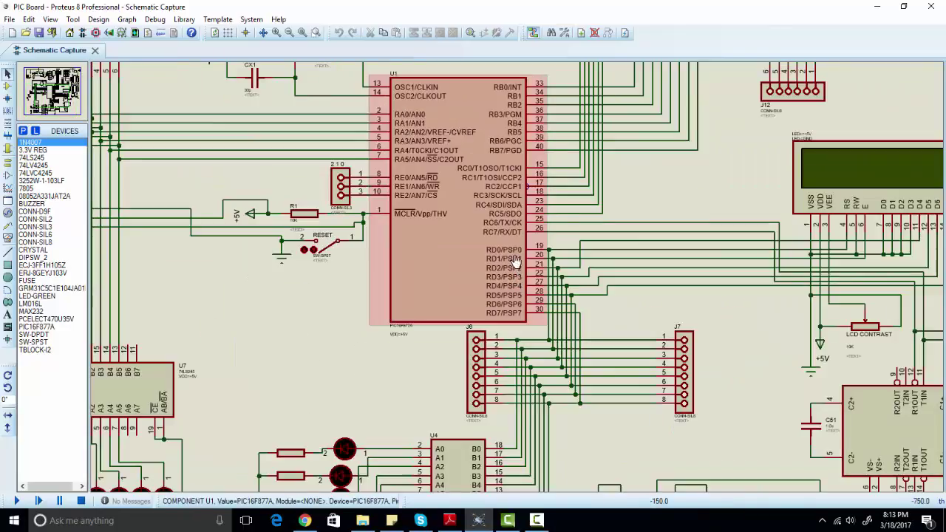
{"action": "scroll", "coordinate": [513, 269], "scroll_direction": "down", "scroll_amount": 2}
{"action": "scroll", "coordinate": [517, 353], "scroll_direction": "up", "scroll_amount": 1}
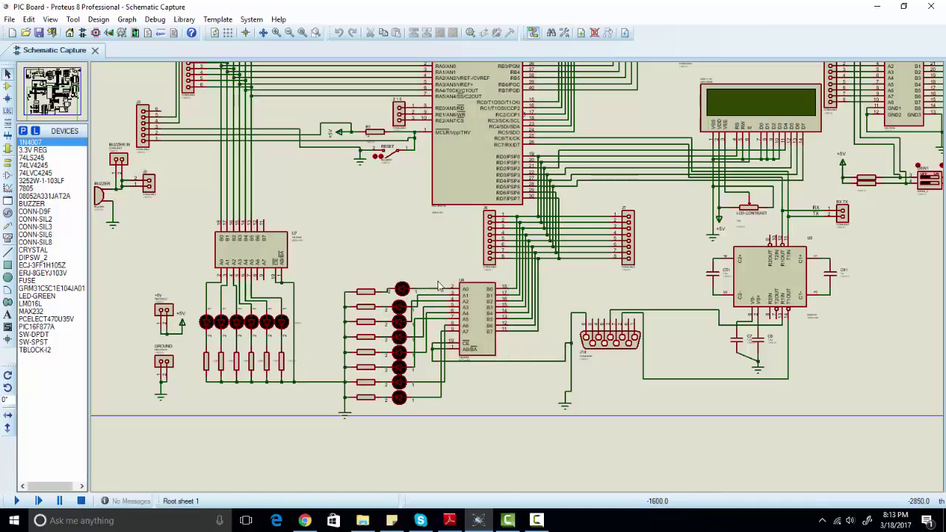
{"action": "scroll", "coordinate": [487, 225], "scroll_direction": "up", "scroll_amount": 1}
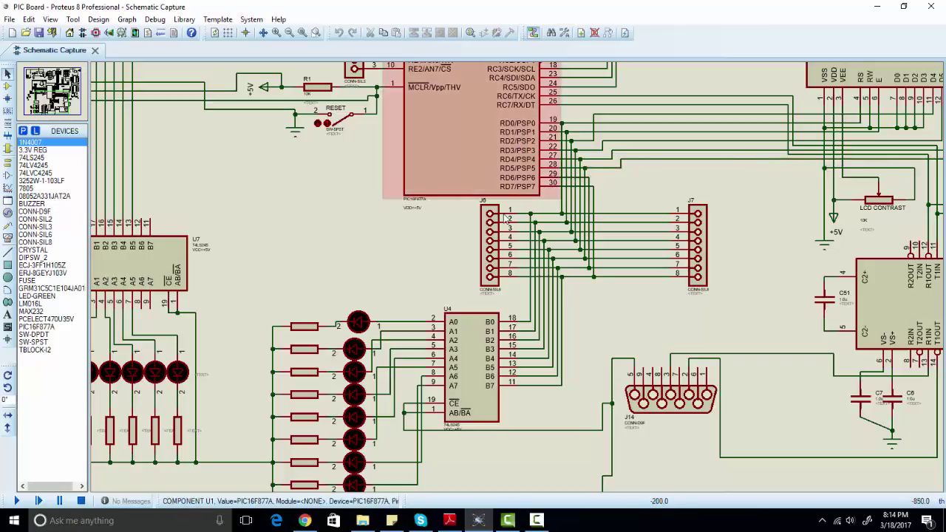
{"action": "scroll", "coordinate": [495, 179], "scroll_direction": "down", "scroll_amount": 2}
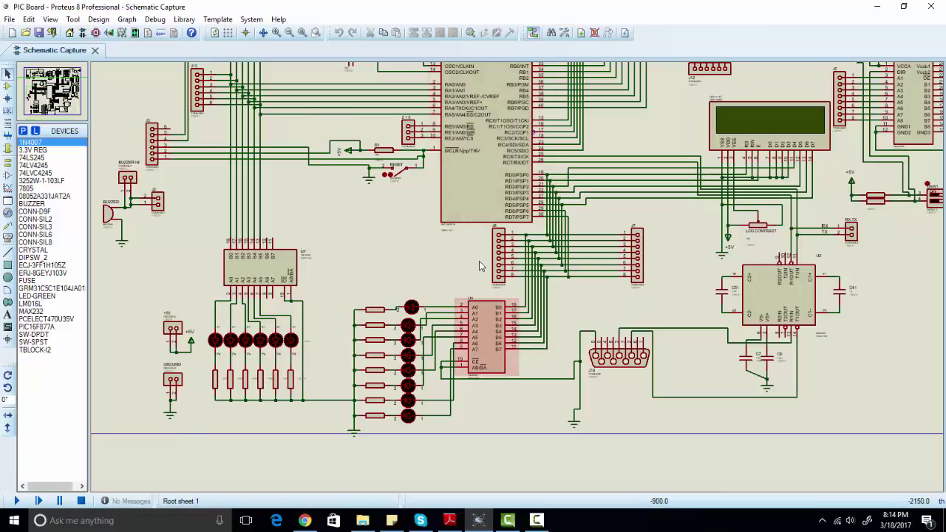
{"action": "scroll", "coordinate": [480, 243], "scroll_direction": "down", "scroll_amount": 1}
{"action": "scroll", "coordinate": [517, 251], "scroll_direction": "up", "scroll_amount": 3}
{"action": "scroll", "coordinate": [537, 287], "scroll_direction": "down", "scroll_amount": 2}
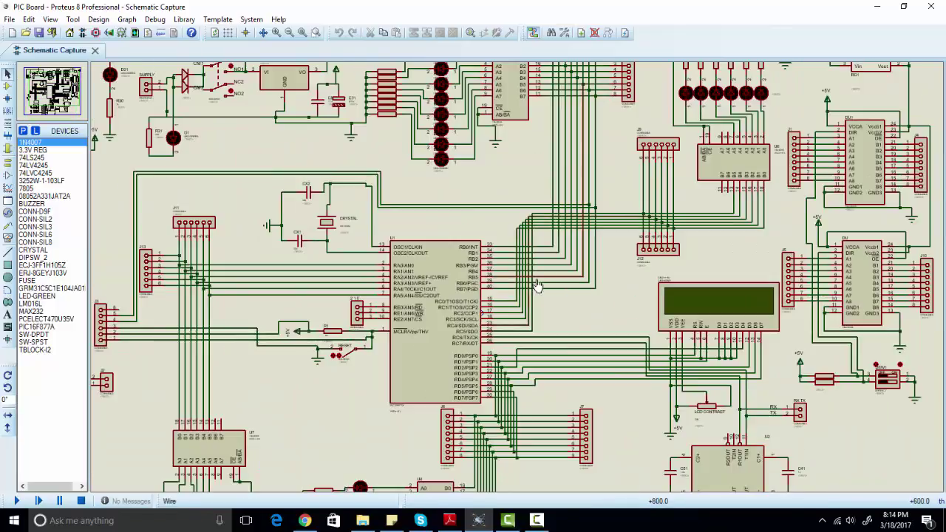
Examine how the LM016L LCD and its contrast potentiometer are wired to the microcontroller's port D pins.
{"action": "scroll", "coordinate": [728, 159], "scroll_direction": "down", "scroll_amount": 1}
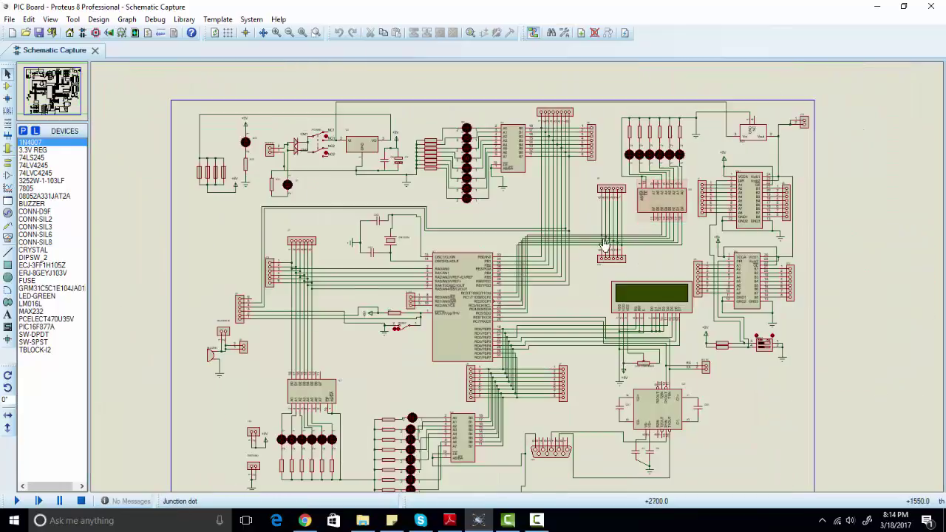
{"action": "scroll", "coordinate": [532, 221], "scroll_direction": "up", "scroll_amount": 1}
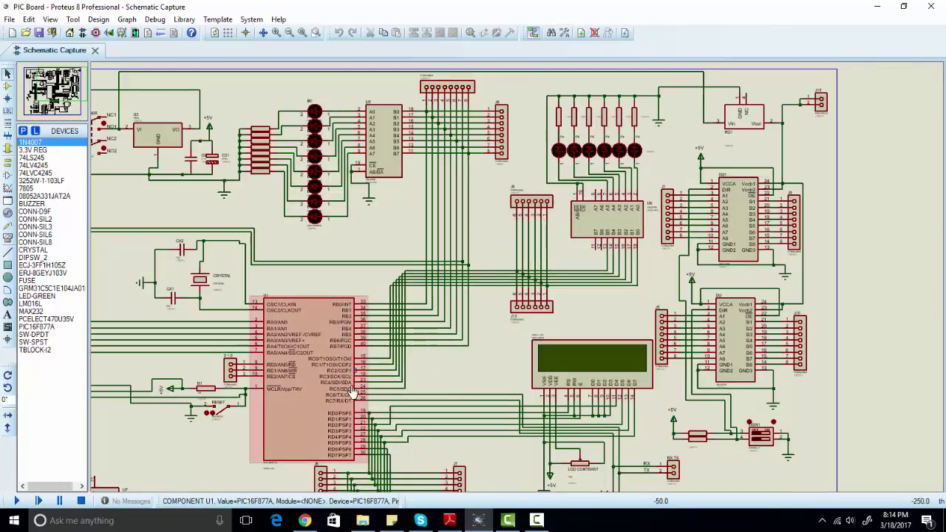
{"action": "scroll", "coordinate": [628, 235], "scroll_direction": "down", "scroll_amount": 1}
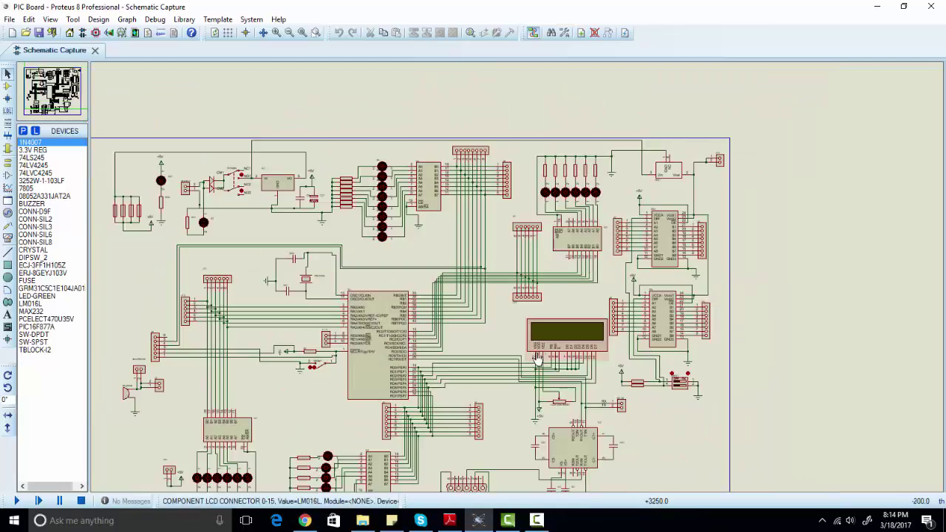
{"action": "scroll", "coordinate": [510, 283], "scroll_direction": "up", "scroll_amount": 1}
{"action": "scroll", "coordinate": [510, 282], "scroll_direction": "up", "scroll_amount": 1}
{"action": "scroll", "coordinate": [517, 283], "scroll_direction": "down", "scroll_amount": 1}
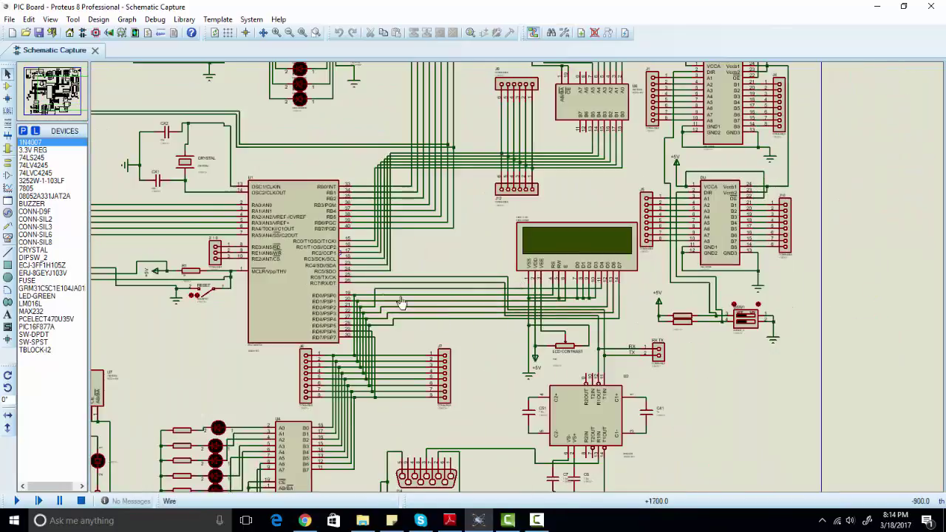
{"action": "scroll", "coordinate": [526, 283], "scroll_direction": "up", "scroll_amount": 1}
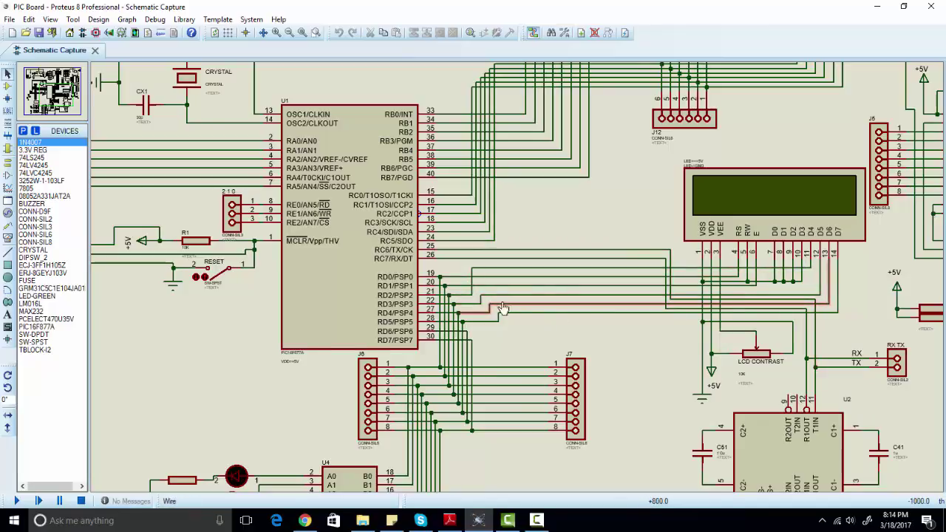
{"action": "scroll", "coordinate": [517, 296], "scroll_direction": "down", "scroll_amount": 1}
{"action": "scroll", "coordinate": [574, 298], "scroll_direction": "up", "scroll_amount": 1}
Examine the MAX232 serial circuit, the microcontroller's RC6/RC7 pins, and the port C headers and LED buffer U6.
{"action": "scroll", "coordinate": [574, 355], "scroll_direction": "down", "scroll_amount": 1}
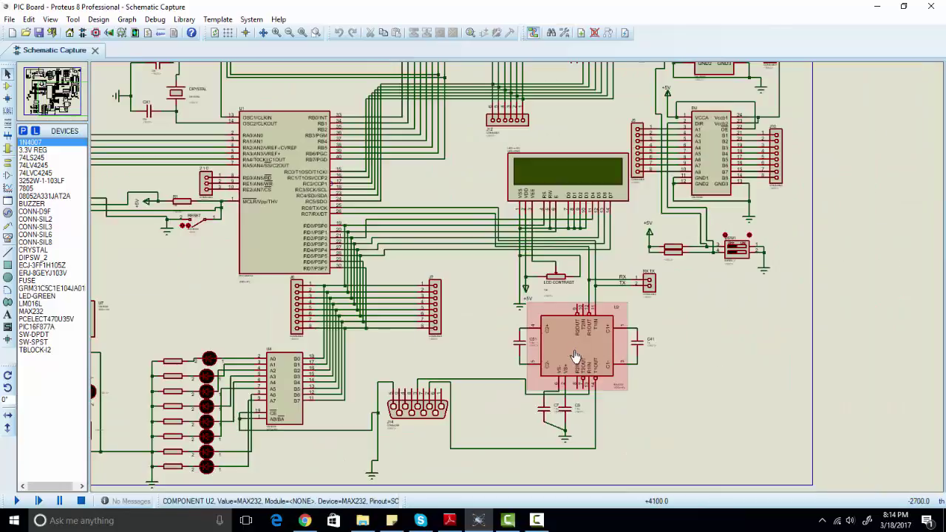
{"action": "scroll", "coordinate": [574, 355], "scroll_direction": "up", "scroll_amount": 1}
{"action": "scroll", "coordinate": [491, 259], "scroll_direction": "down", "scroll_amount": 1}
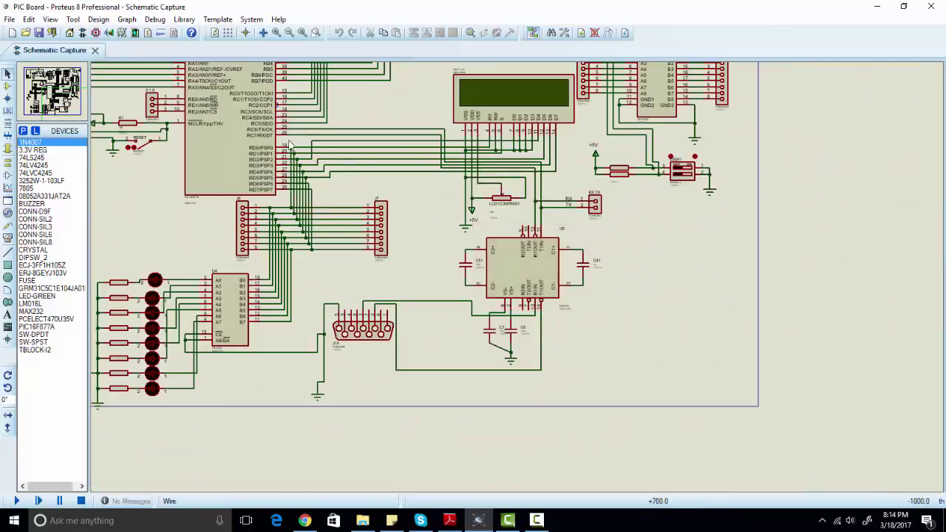
{"action": "scroll", "coordinate": [313, 139], "scroll_direction": "up", "scroll_amount": 1}
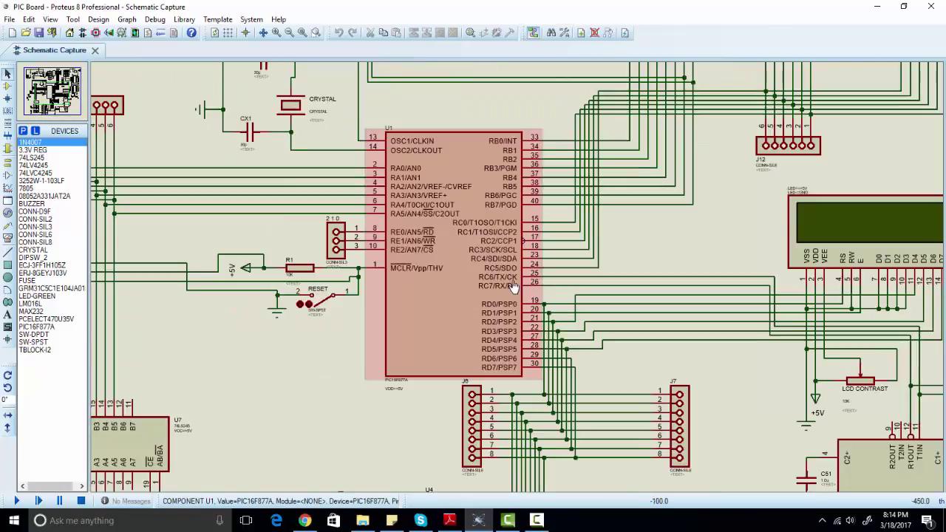
{"action": "scroll", "coordinate": [509, 284], "scroll_direction": "up", "scroll_amount": 2}
{"action": "scroll", "coordinate": [487, 295], "scroll_direction": "down", "scroll_amount": 5}
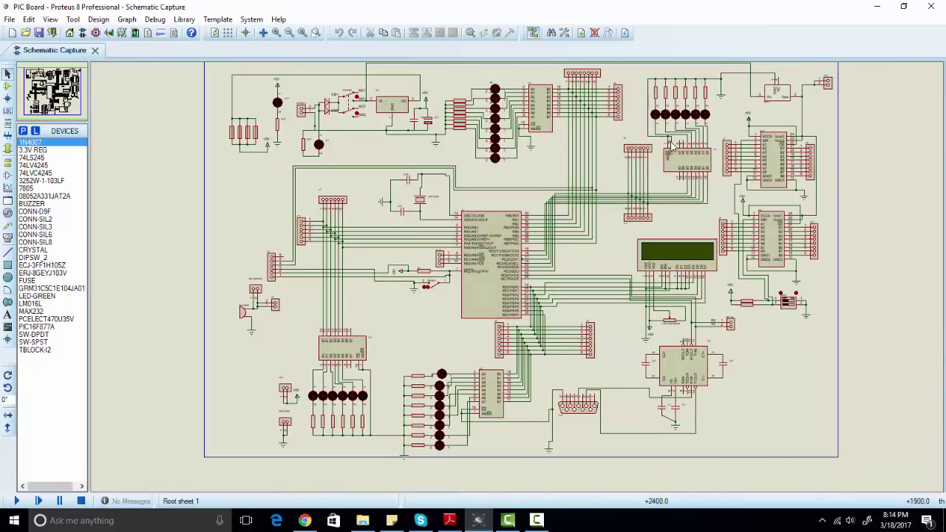
{"action": "scroll", "coordinate": [667, 139], "scroll_direction": "up", "scroll_amount": 1}
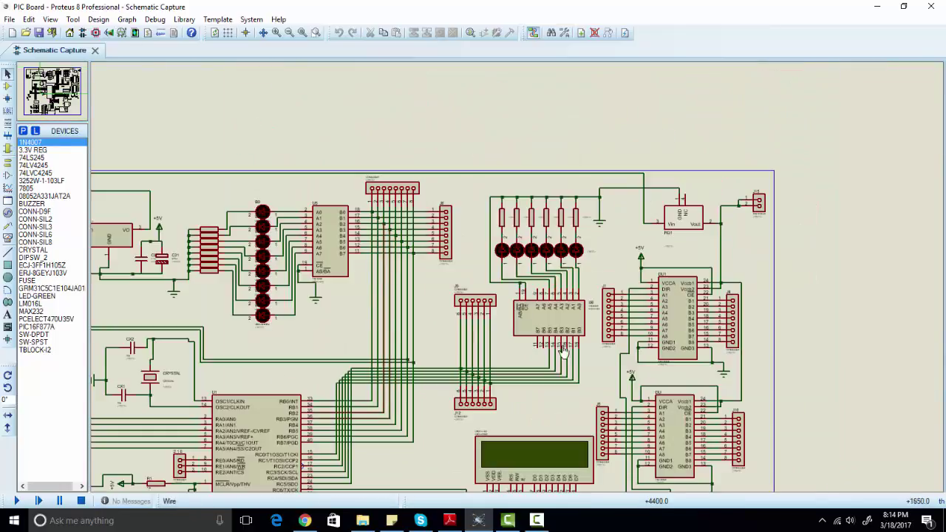
{"action": "scroll", "coordinate": [432, 363], "scroll_direction": "down", "scroll_amount": 1}
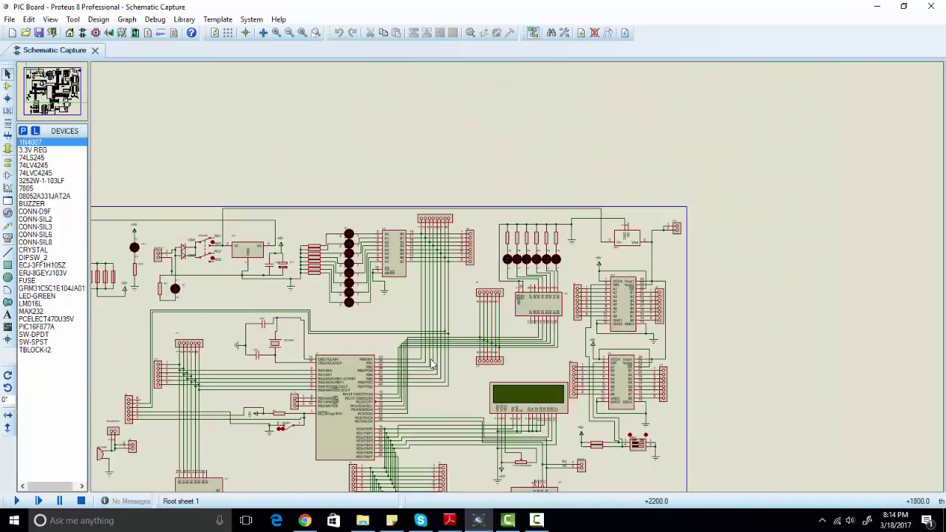
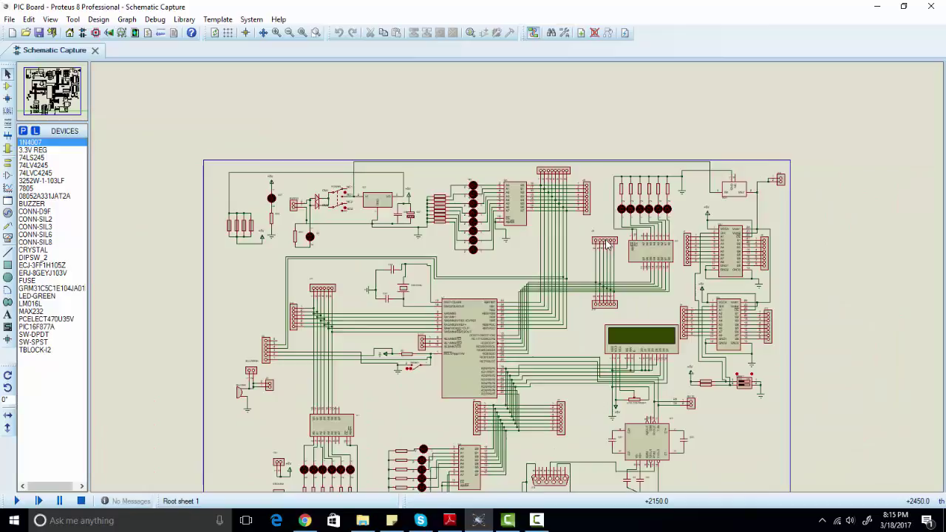
{"action": "scroll", "coordinate": [607, 243], "scroll_direction": "down", "scroll_amount": 1}
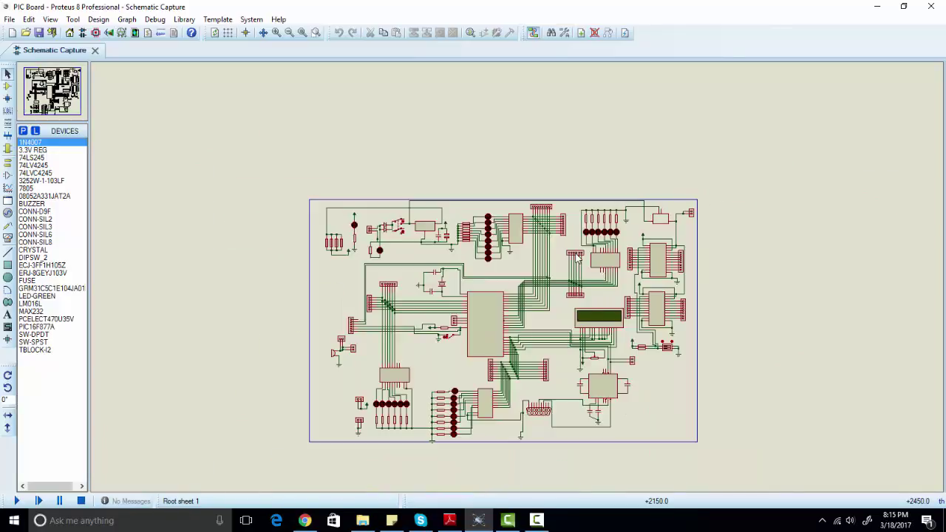
{"action": "scroll", "coordinate": [560, 266], "scroll_direction": "up", "scroll_amount": 1}
{"action": "scroll", "coordinate": [517, 282], "scroll_direction": "up", "scroll_amount": 1}
{"action": "scroll", "coordinate": [518, 281], "scroll_direction": "down", "scroll_amount": 2}
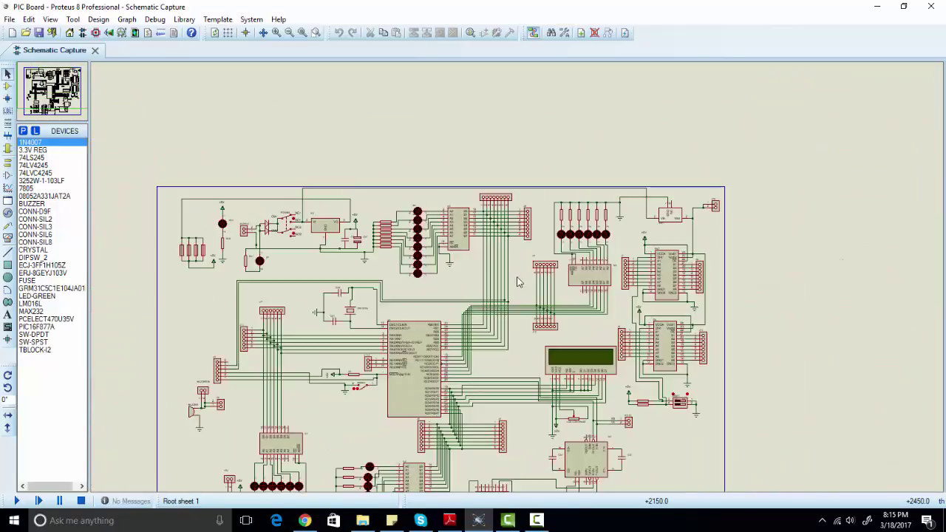
{"action": "scroll", "coordinate": [511, 291], "scroll_direction": "down", "scroll_amount": 2}
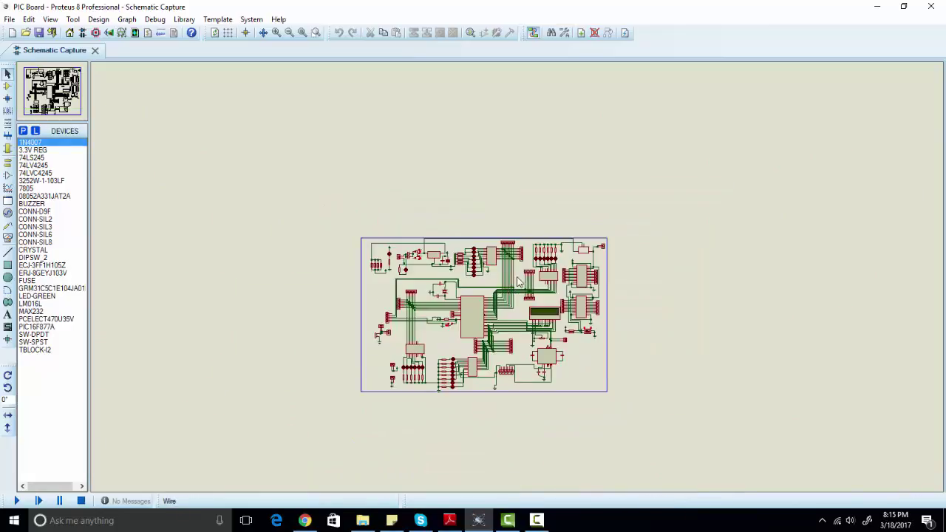
{"action": "scroll", "coordinate": [519, 282], "scroll_direction": "up", "scroll_amount": 3}
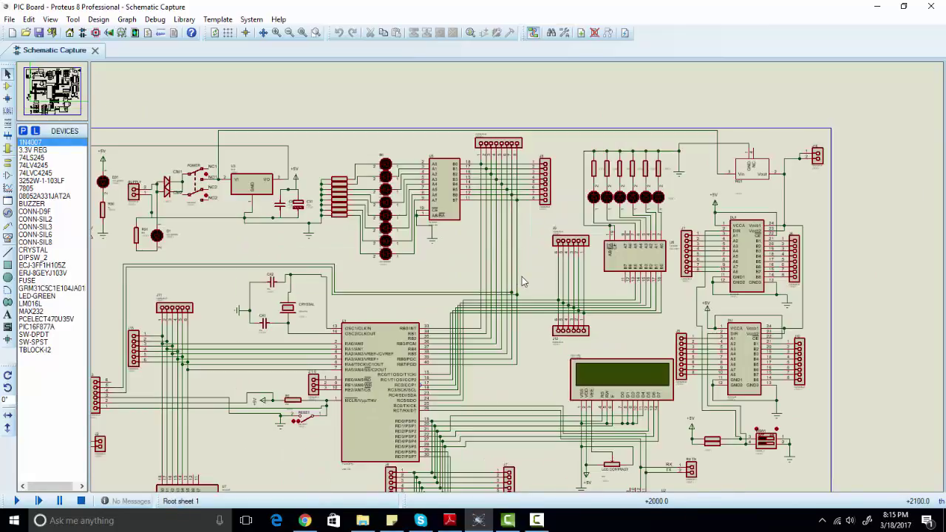
{"action": "scroll", "coordinate": [522, 277], "scroll_direction": "down", "scroll_amount": 2}
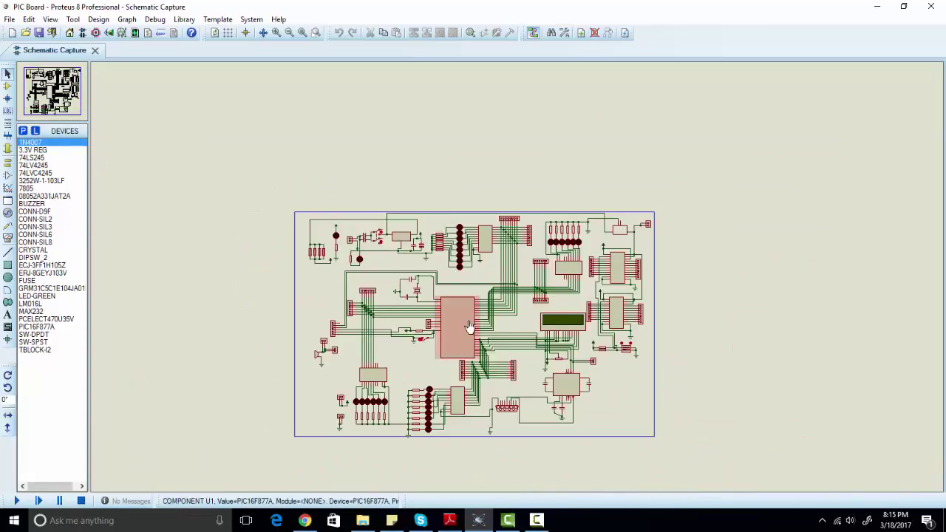
Examine the RA0–RA5 wiring from the microcontroller to connectors J11 and J13 and to the LED buffer U7.
{"action": "scroll", "coordinate": [514, 280], "scroll_direction": "up", "scroll_amount": 2}
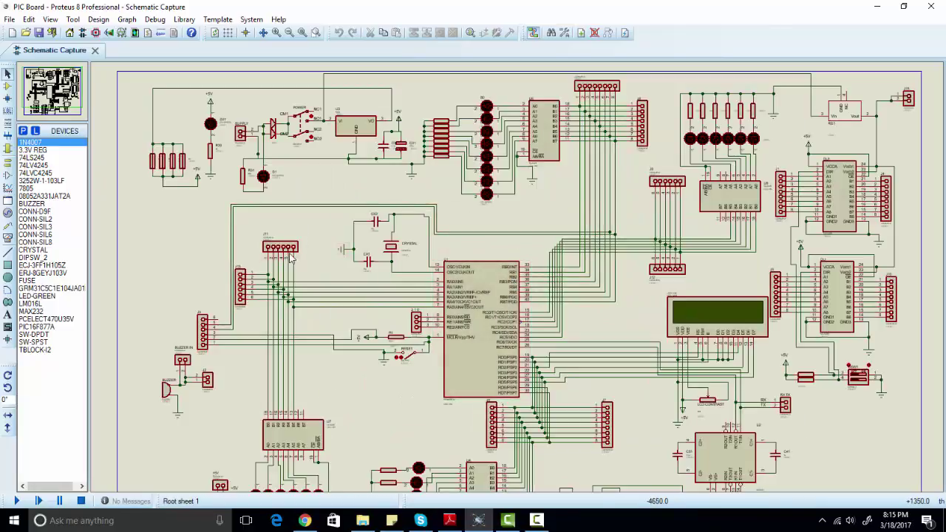
{"action": "scroll", "coordinate": [240, 293], "scroll_direction": "up", "scroll_amount": 1}
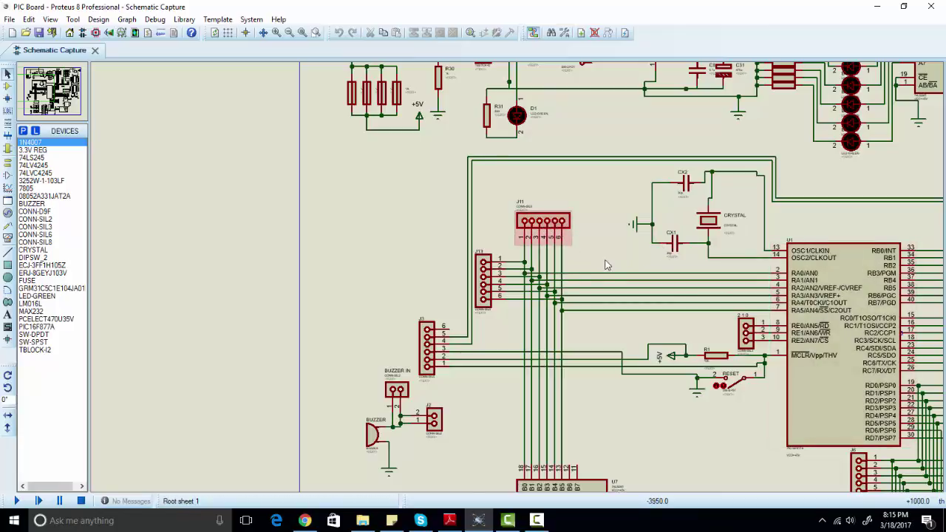
{"action": "scroll", "coordinate": [605, 265], "scroll_direction": "down", "scroll_amount": 3}
{"action": "scroll", "coordinate": [486, 276], "scroll_direction": "up", "scroll_amount": 2}
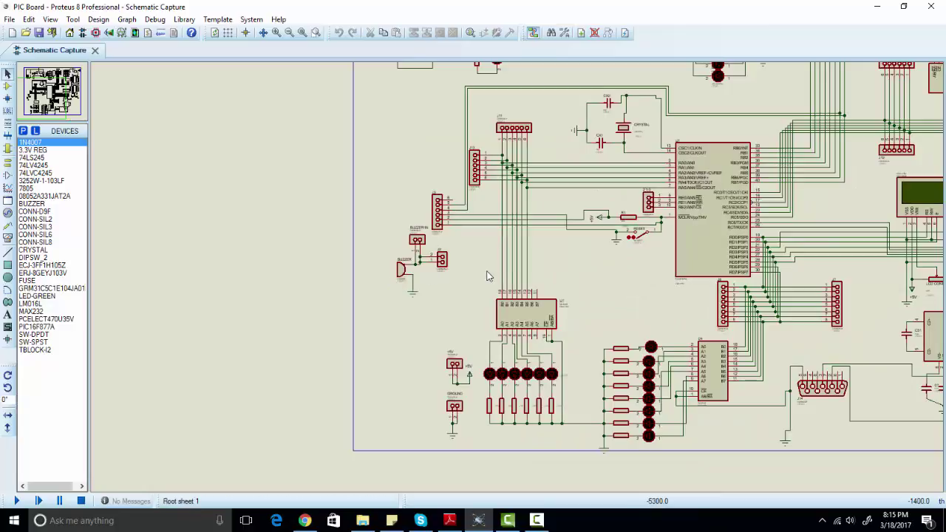
{"action": "scroll", "coordinate": [580, 275], "scroll_direction": "up", "scroll_amount": 1}
{"action": "scroll", "coordinate": [568, 275], "scroll_direction": "down", "scroll_amount": 2}
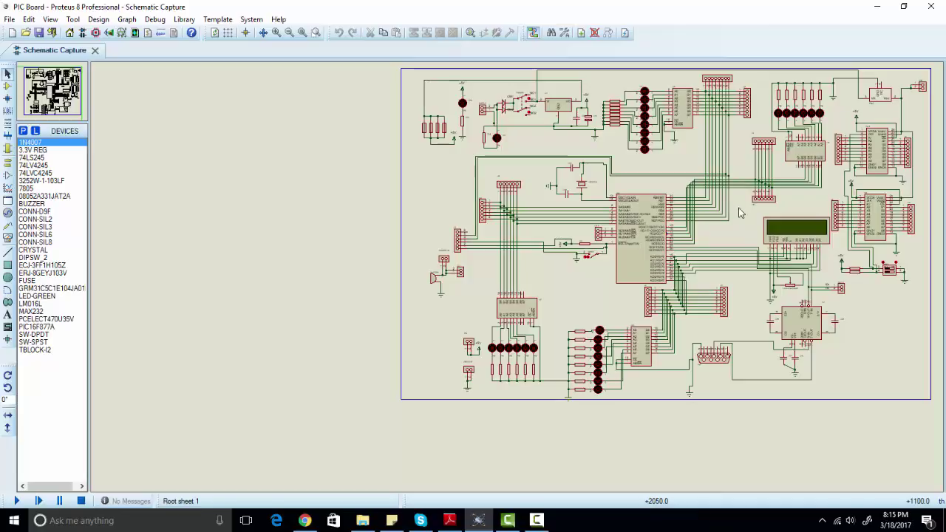
Examine the RB0–RB7 wiring from the microcontroller to the two 8-pin headers and the LED buffer U5.
{"action": "scroll", "coordinate": [701, 160], "scroll_direction": "up", "scroll_amount": 1}
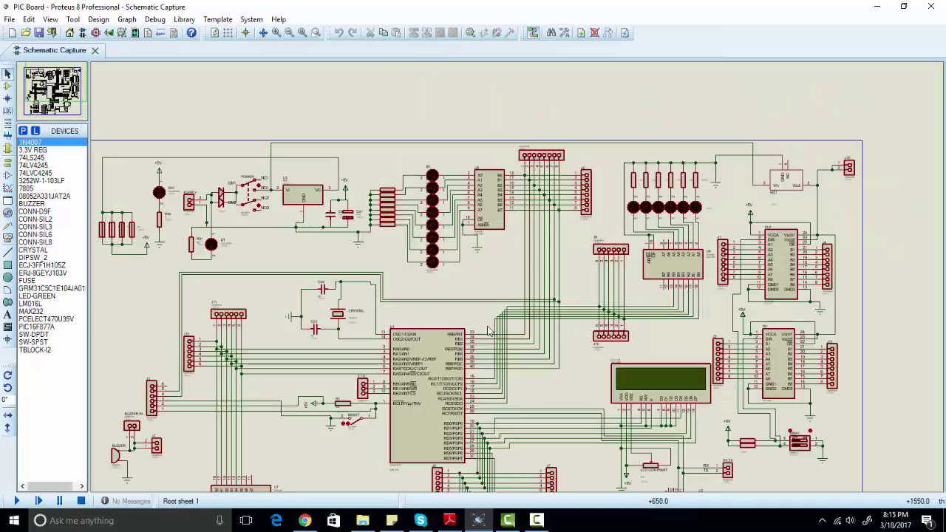
{"action": "scroll", "coordinate": [487, 330], "scroll_direction": "down", "scroll_amount": 2}
{"action": "scroll", "coordinate": [487, 332], "scroll_direction": "up", "scroll_amount": 1}
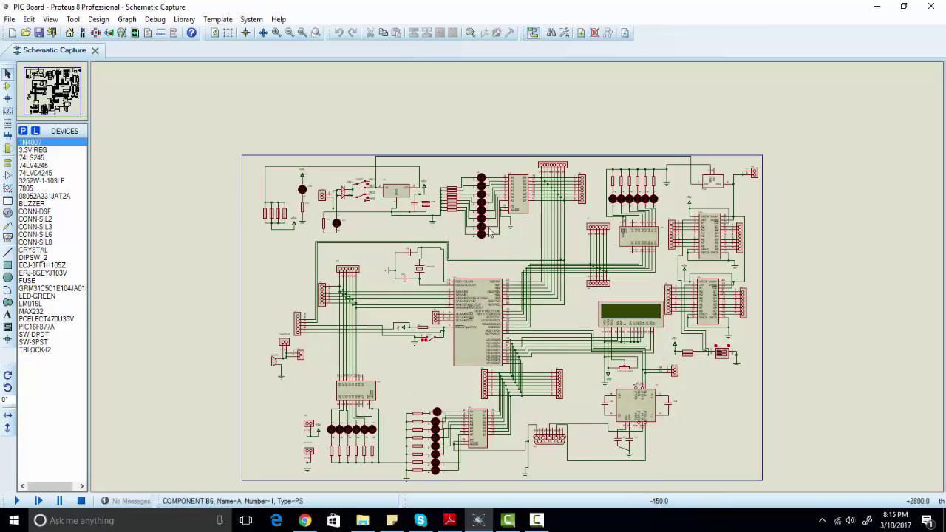
{"action": "scroll", "coordinate": [491, 295], "scroll_direction": "up", "scroll_amount": 2}
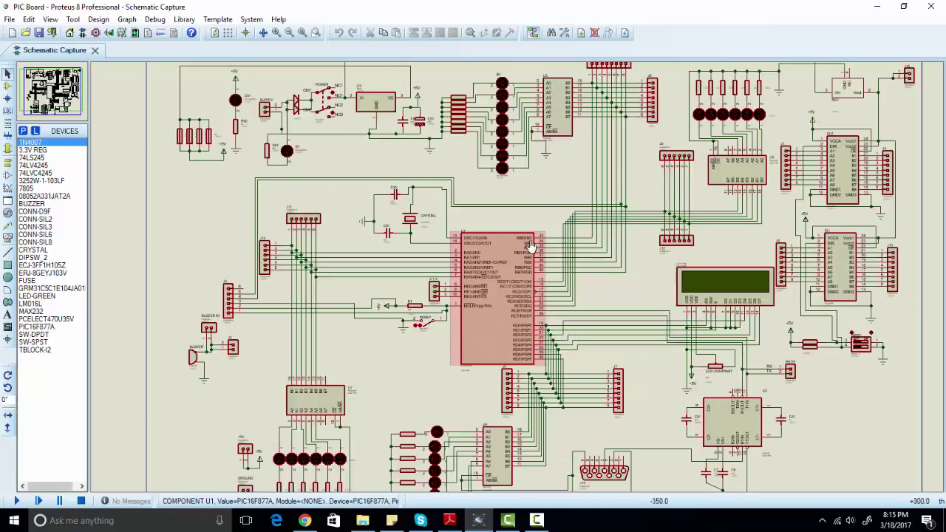
{"action": "scroll", "coordinate": [517, 255], "scroll_direction": "down", "scroll_amount": 2}
{"action": "scroll", "coordinate": [584, 144], "scroll_direction": "up", "scroll_amount": 2}
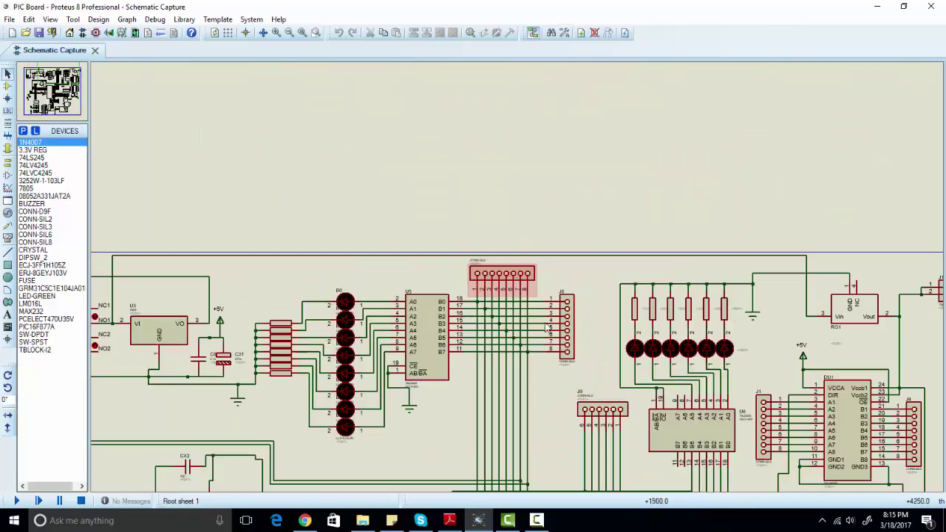
{"action": "scroll", "coordinate": [507, 303], "scroll_direction": "down", "scroll_amount": 4}
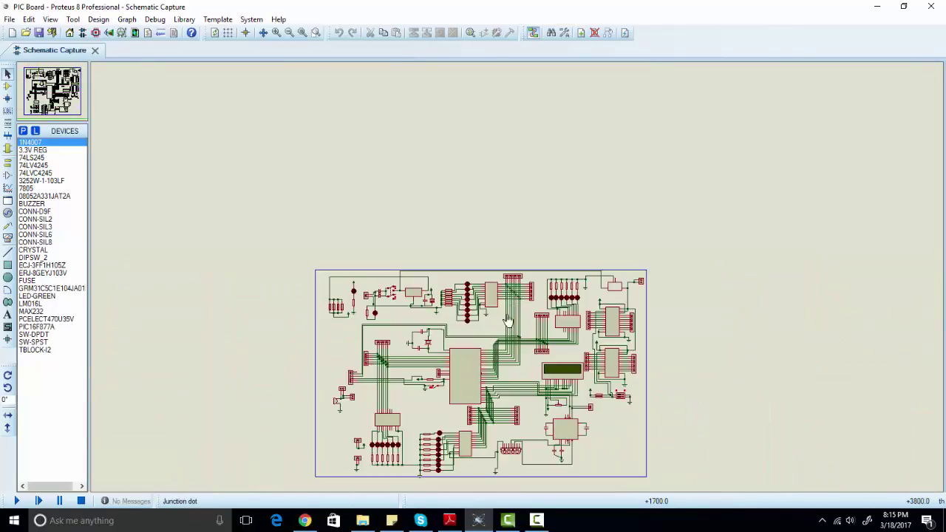
{"action": "scroll", "coordinate": [510, 311], "scroll_direction": "up", "scroll_amount": 1}
{"action": "scroll", "coordinate": [517, 282], "scroll_direction": "up", "scroll_amount": 2}
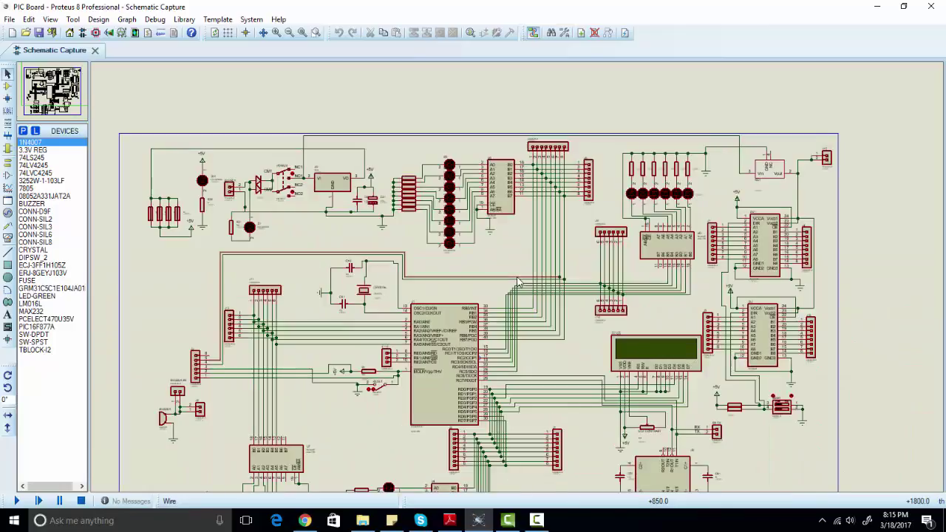
Trace the lines of the 6-pin connector J3 to the reset pin, +5V, ground and the microcontroller's RB6 and RB7 pins.
{"action": "scroll", "coordinate": [517, 283], "scroll_direction": "down", "scroll_amount": 1}
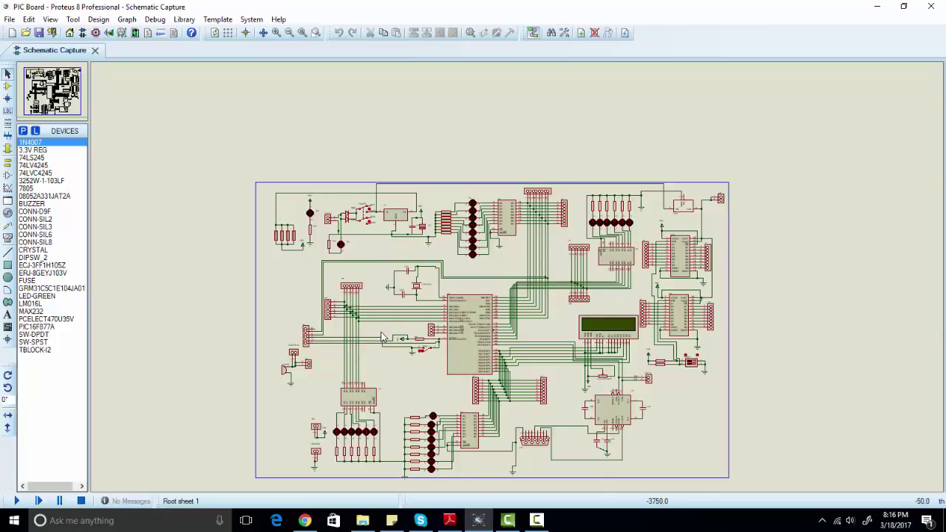
{"action": "scroll", "coordinate": [382, 337], "scroll_direction": "up", "scroll_amount": 1}
{"action": "scroll", "coordinate": [384, 312], "scroll_direction": "up", "scroll_amount": 1}
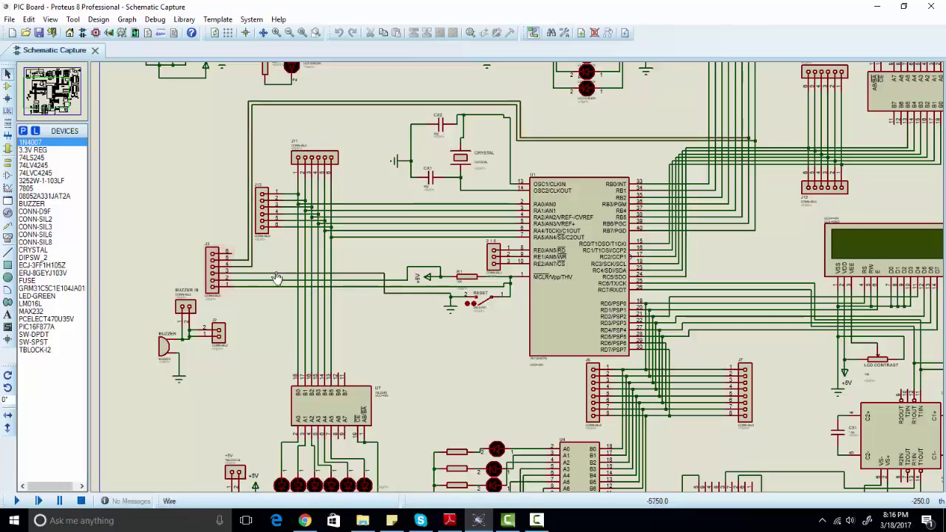
{"action": "left_click", "coordinate": [218, 270]}
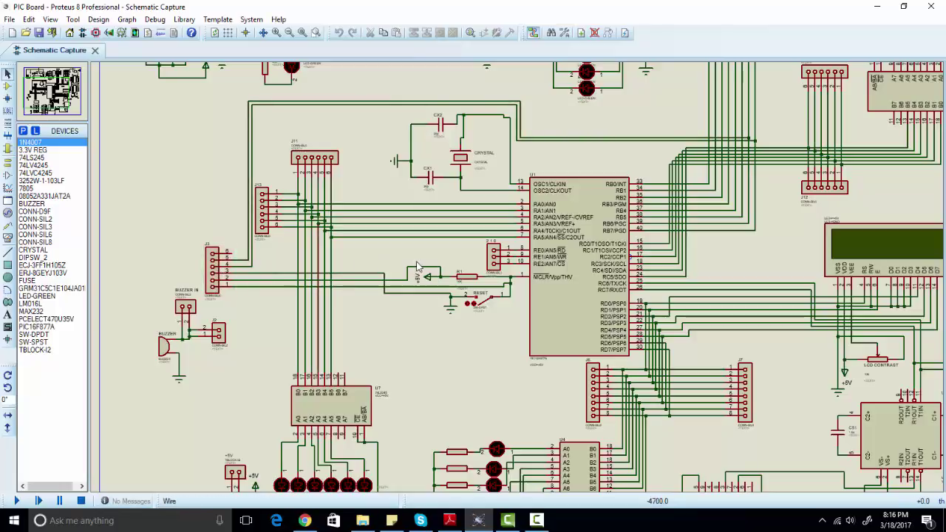
{"action": "scroll", "coordinate": [510, 281], "scroll_direction": "down", "scroll_amount": 3}
{"action": "scroll", "coordinate": [510, 281], "scroll_direction": "up", "scroll_amount": 1}
{"action": "scroll", "coordinate": [518, 283], "scroll_direction": "up", "scroll_amount": 1}
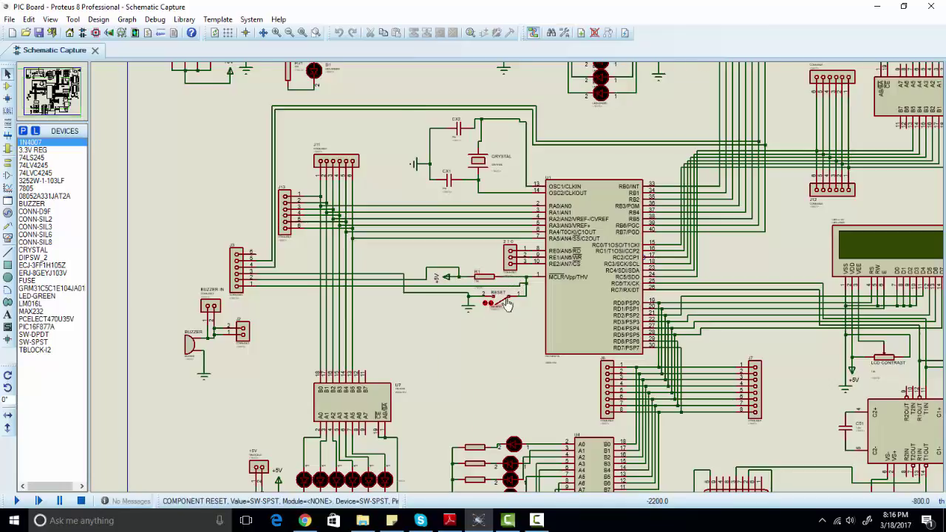
{"action": "scroll", "coordinate": [502, 303], "scroll_direction": "down", "scroll_amount": 3}
{"action": "scroll", "coordinate": [513, 292], "scroll_direction": "up", "scroll_amount": 2}
{"action": "scroll", "coordinate": [518, 283], "scroll_direction": "up", "scroll_amount": 1}
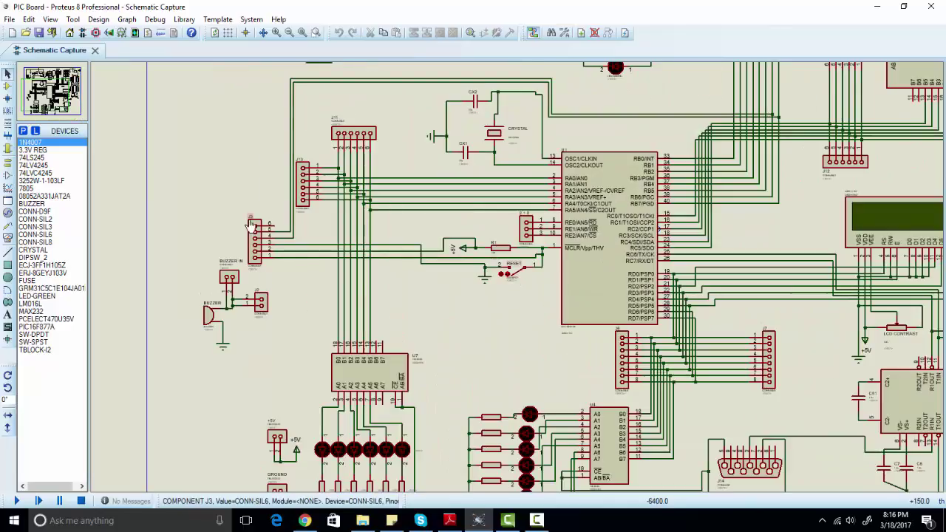
{"action": "scroll", "coordinate": [554, 255], "scroll_direction": "down", "scroll_amount": 3}
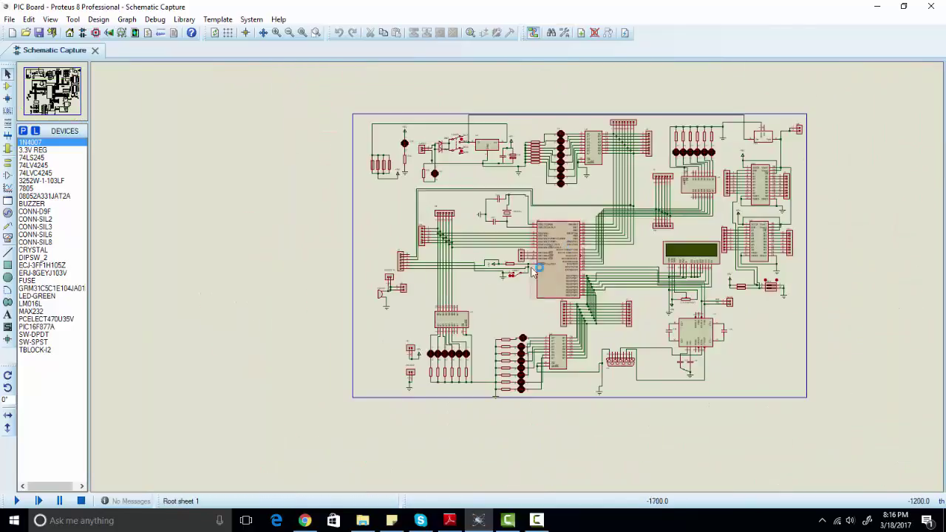
{"action": "scroll", "coordinate": [547, 250], "scroll_direction": "up", "scroll_amount": 4}
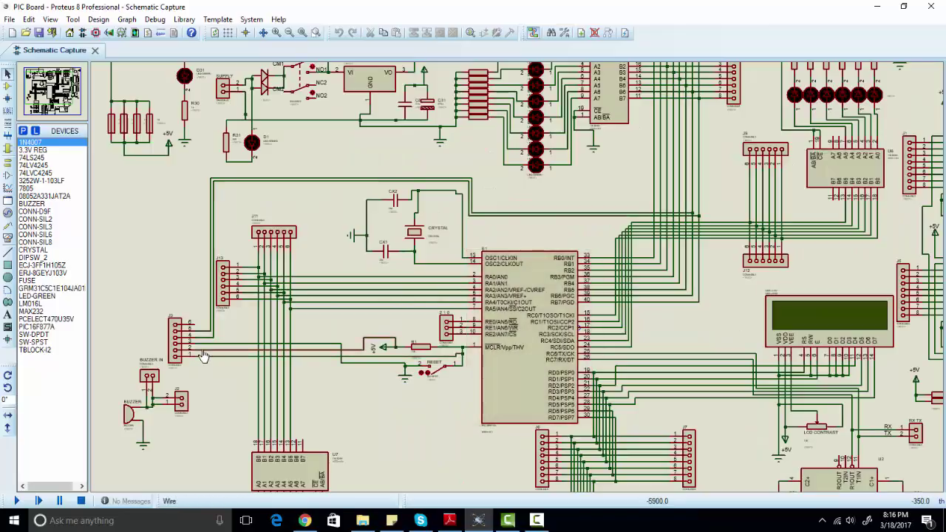
{"action": "scroll", "coordinate": [552, 279], "scroll_direction": "up", "scroll_amount": 2}
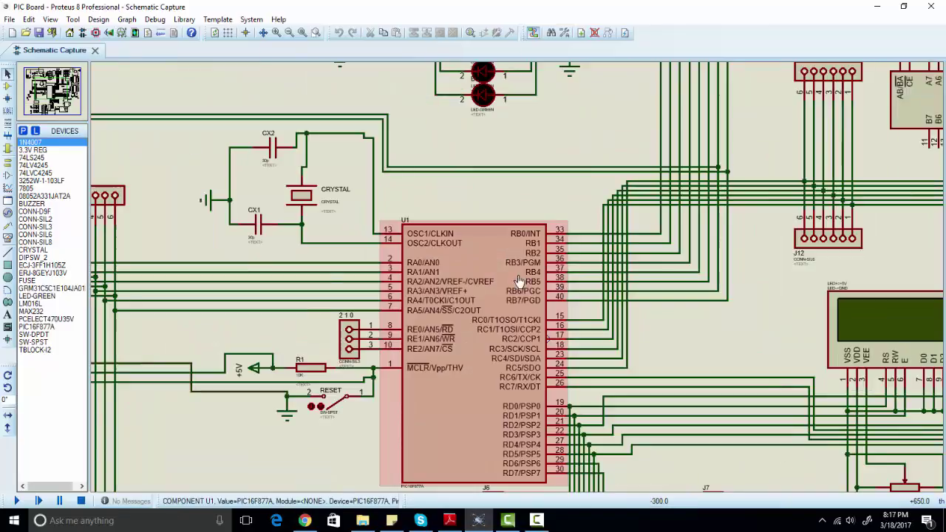
{"action": "scroll", "coordinate": [529, 295], "scroll_direction": "down", "scroll_amount": 1}
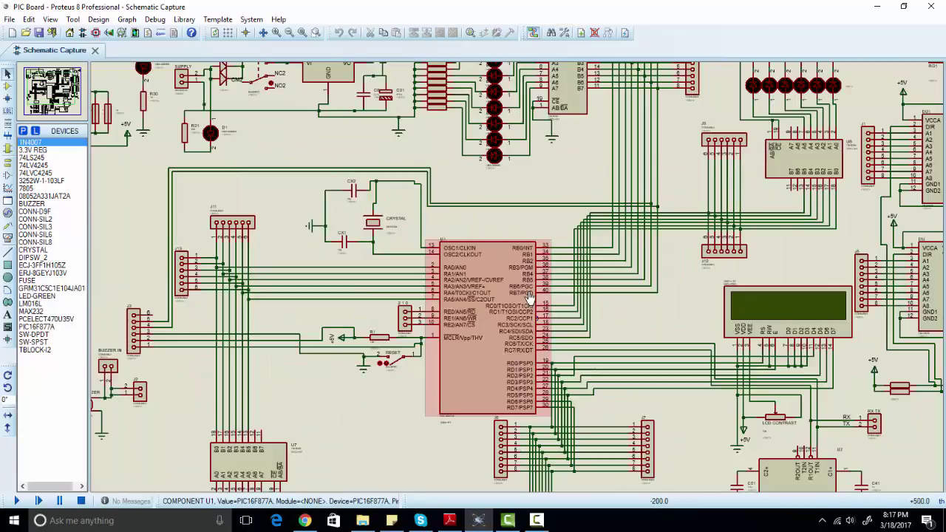
{"action": "scroll", "coordinate": [521, 284], "scroll_direction": "down", "scroll_amount": 3}
{"action": "scroll", "coordinate": [517, 277], "scroll_direction": "up", "scroll_amount": 2}
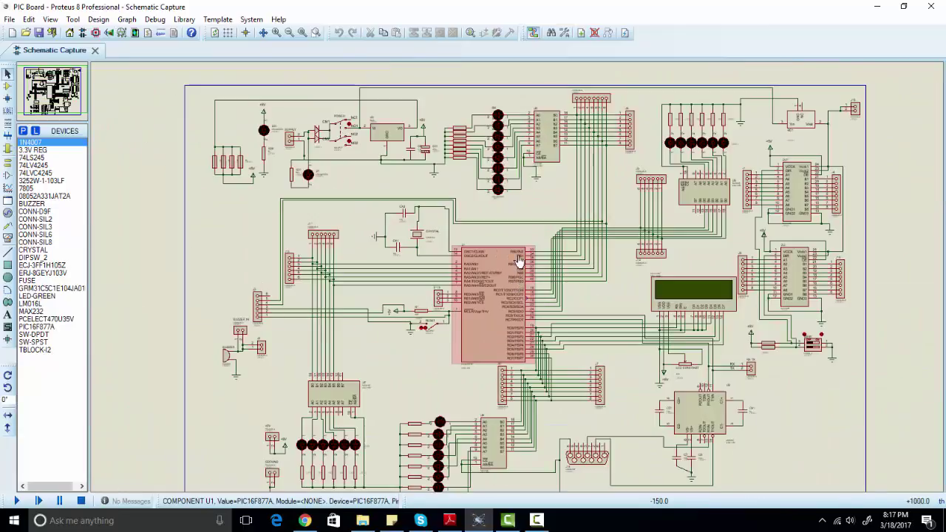
{"action": "scroll", "coordinate": [515, 274], "scroll_direction": "down", "scroll_amount": 2}
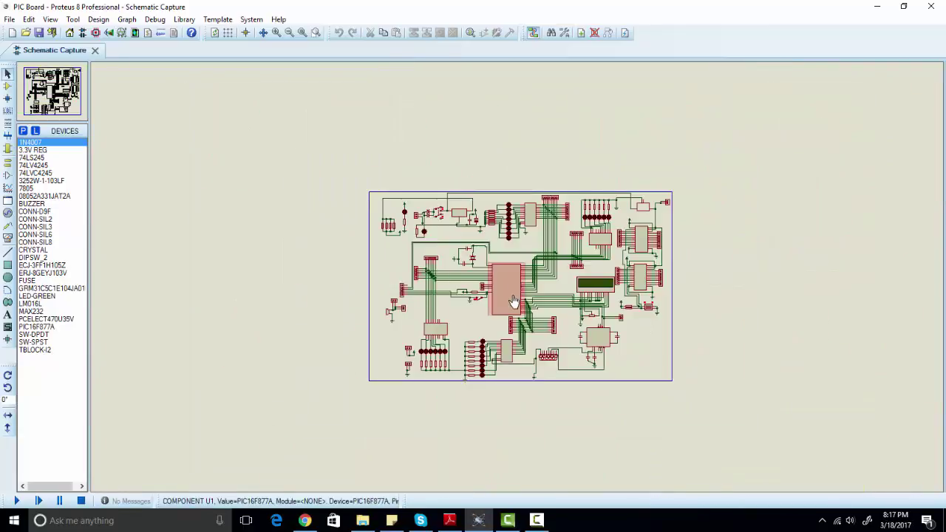
{"action": "scroll", "coordinate": [517, 283], "scroll_direction": "up", "scroll_amount": 3}
{"action": "scroll", "coordinate": [517, 283], "scroll_direction": "down", "scroll_amount": 2}
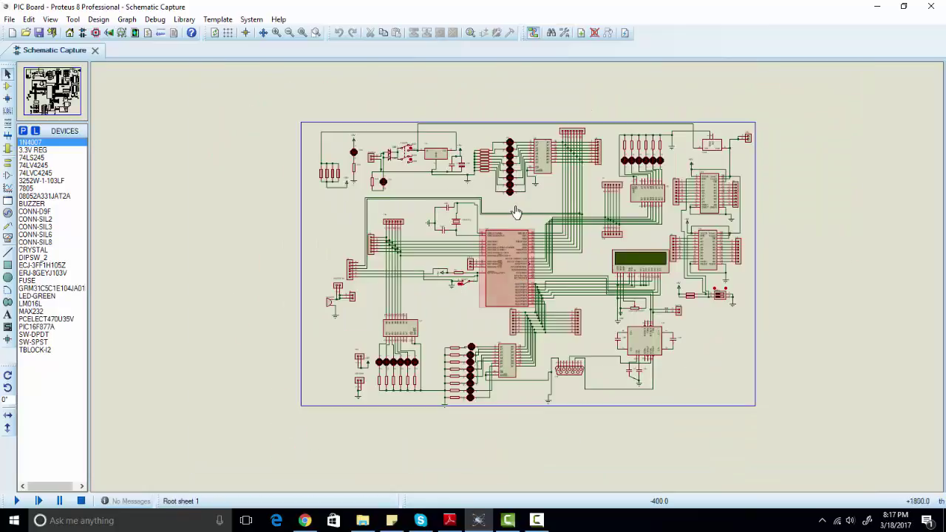
{"action": "scroll", "coordinate": [488, 274], "scroll_direction": "up", "scroll_amount": 3}
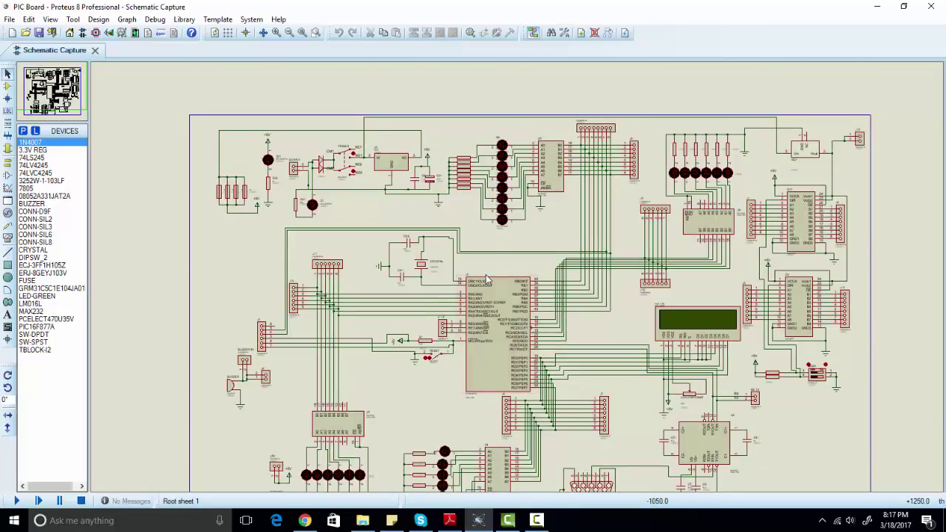
{"action": "scroll", "coordinate": [485, 274], "scroll_direction": "down", "scroll_amount": 2}
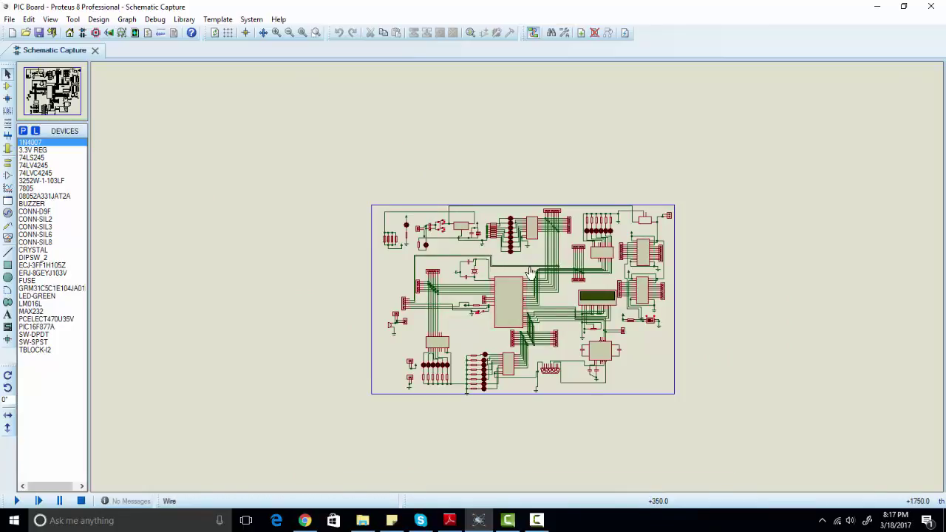
{"action": "scroll", "coordinate": [509, 295], "scroll_direction": "up", "scroll_amount": 1}
{"action": "scroll", "coordinate": [497, 300], "scroll_direction": "up", "scroll_amount": 1}
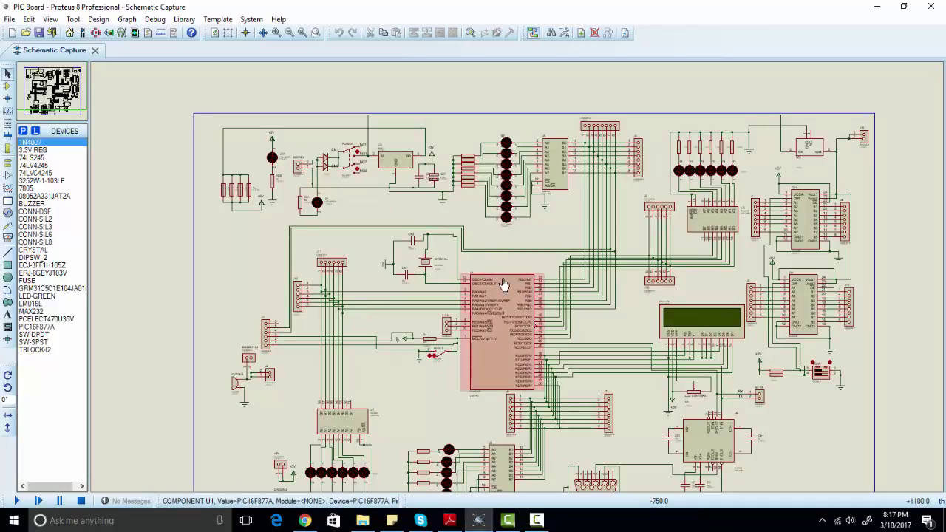
{"action": "scroll", "coordinate": [502, 284], "scroll_direction": "down", "scroll_amount": 1}
{"action": "scroll", "coordinate": [502, 299], "scroll_direction": "up", "scroll_amount": 1}
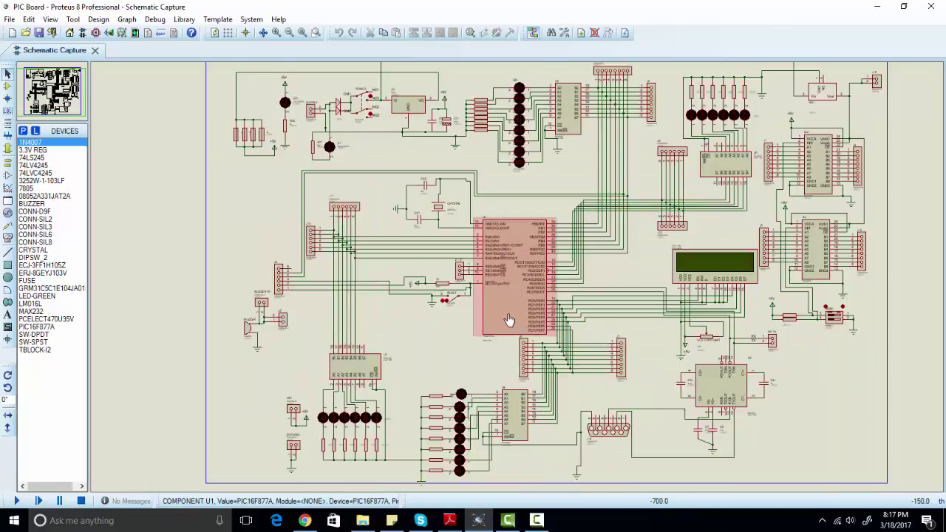